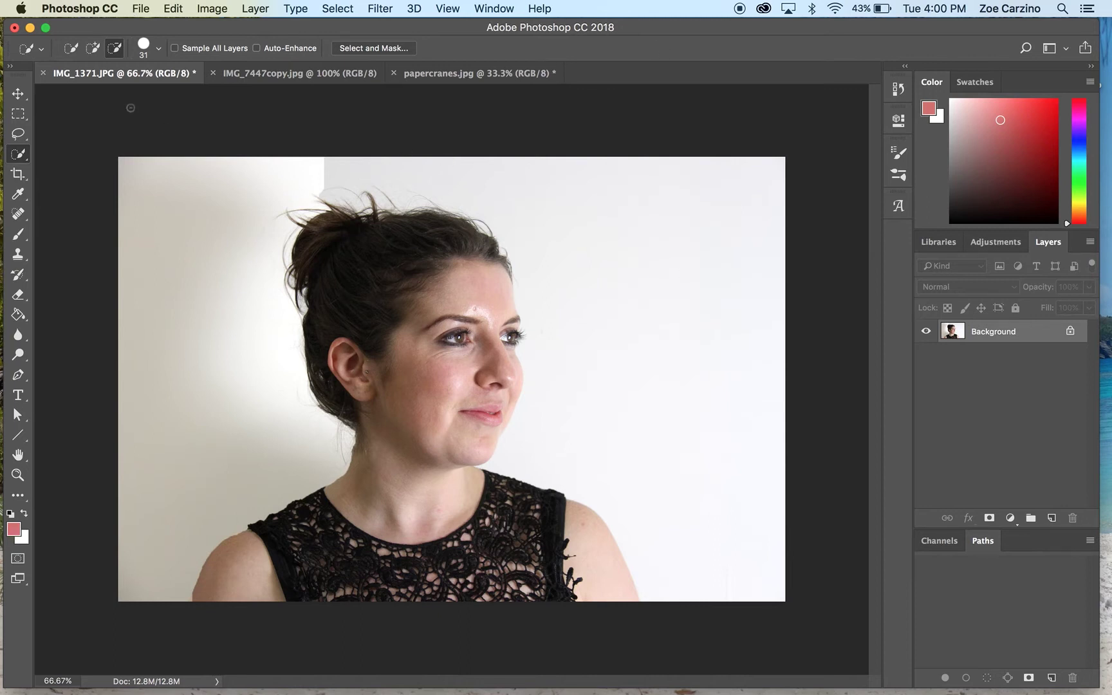
Look through the open cityscape and paper cranes images, then return to the portrait IMG_1371.JPG.
{"action": "left_click", "coordinate": [255, 75]}
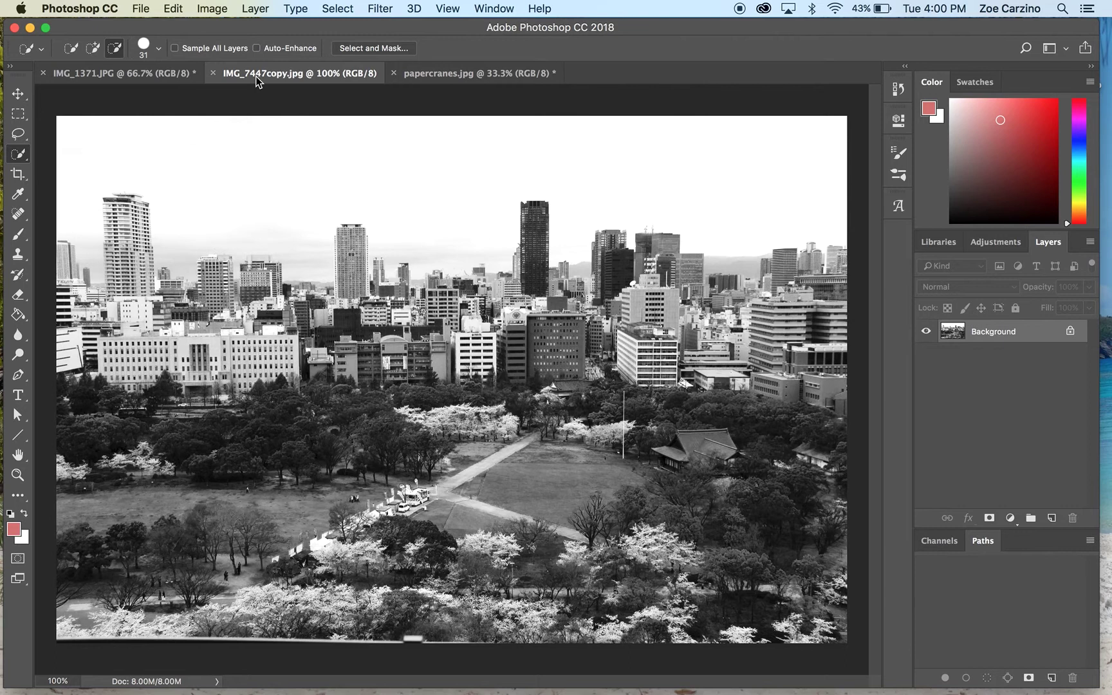
{"action": "left_click", "coordinate": [462, 75]}
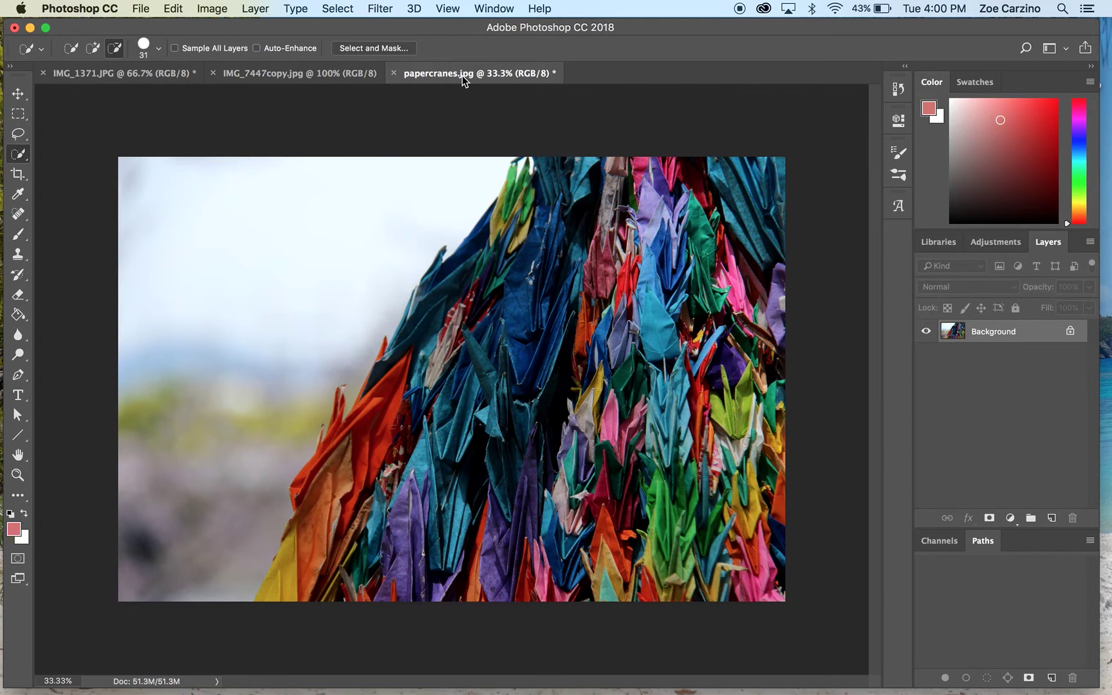
{"action": "left_click", "coordinate": [96, 76]}
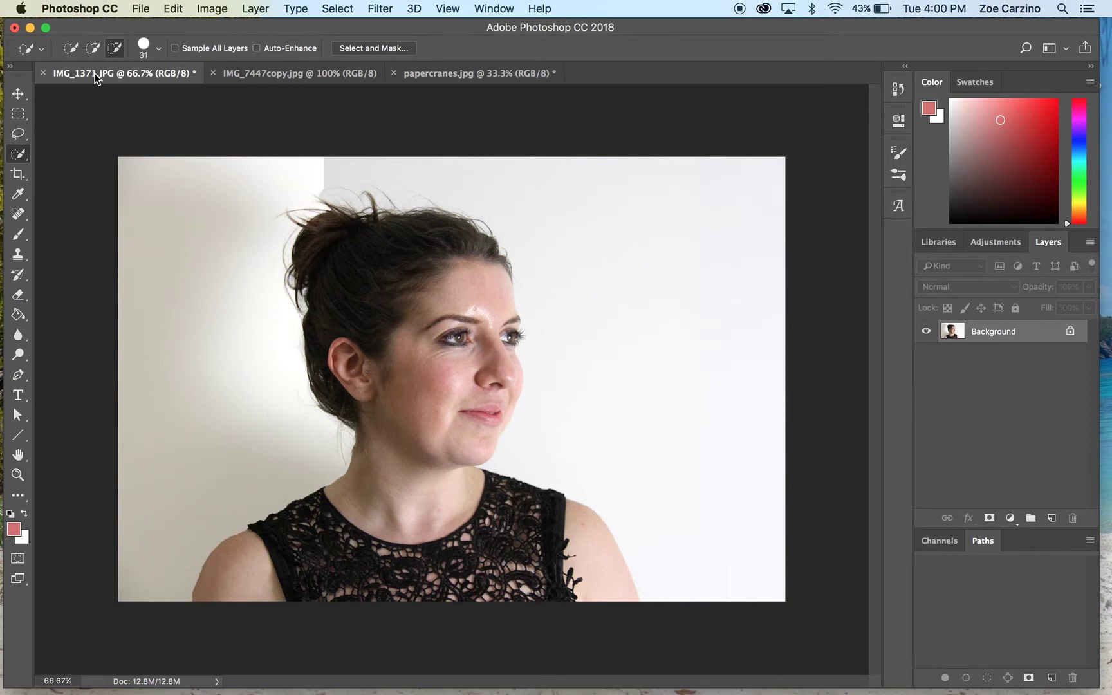
Whiten the wall around the woman with the Dodge tool, using a soft 220 px brush on Highlights at 50% exposure.
{"action": "left_click", "coordinate": [19, 355]}
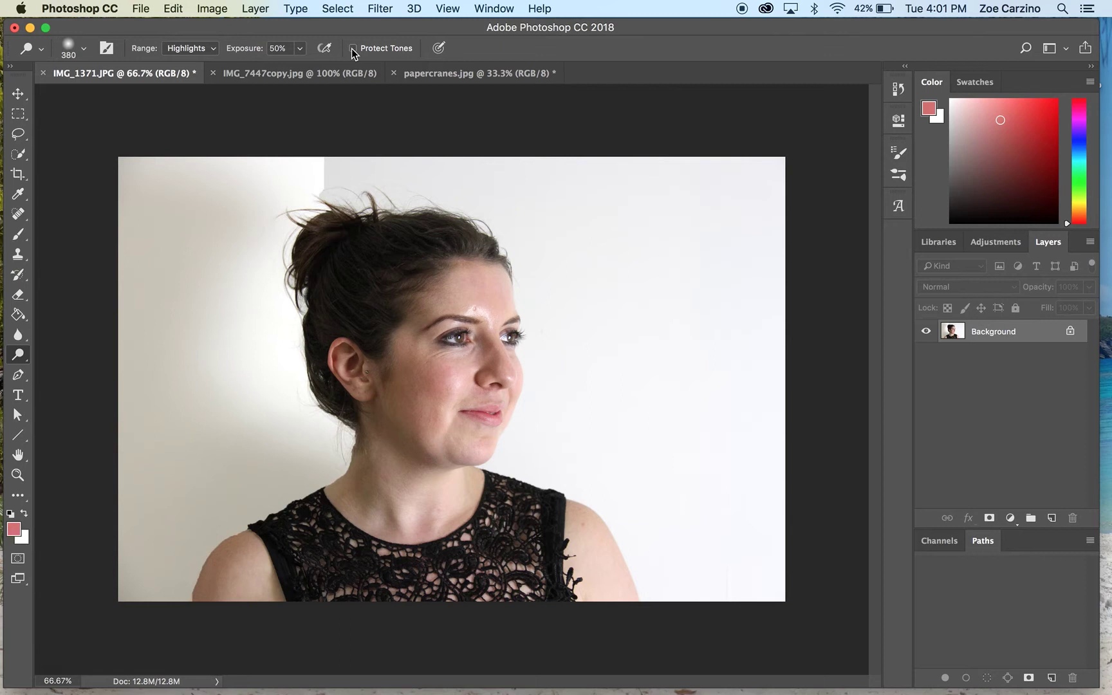
{"action": "left_click", "coordinate": [86, 51]}
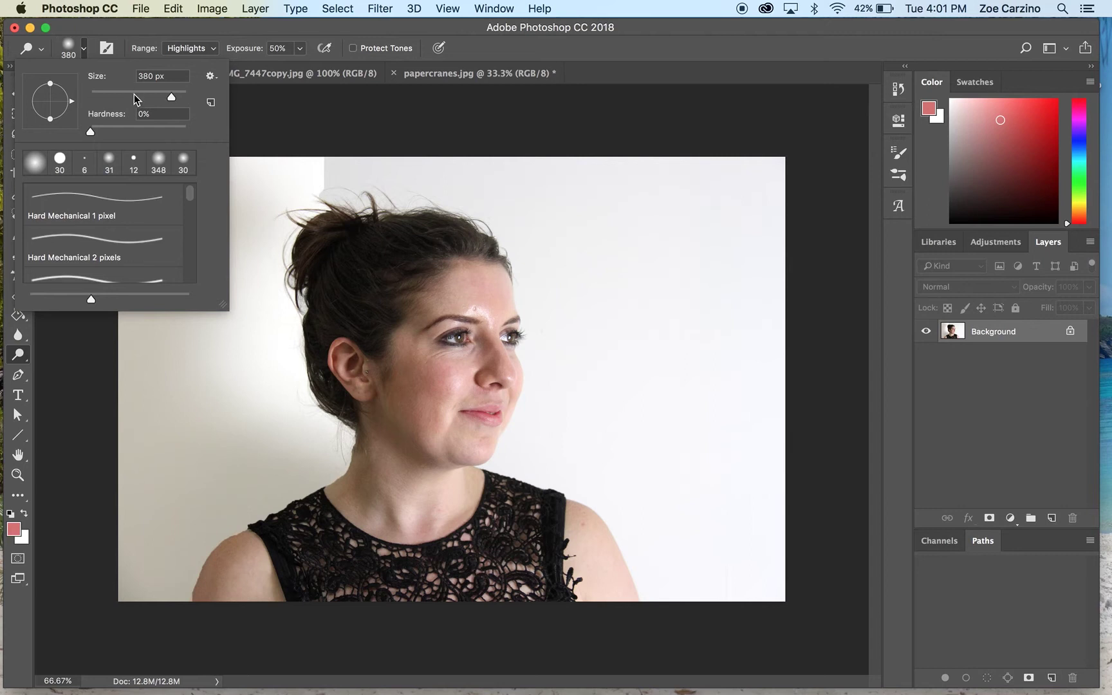
{"action": "left_click_drag", "start_coordinate": [134, 96], "coordinate": [137, 96]}
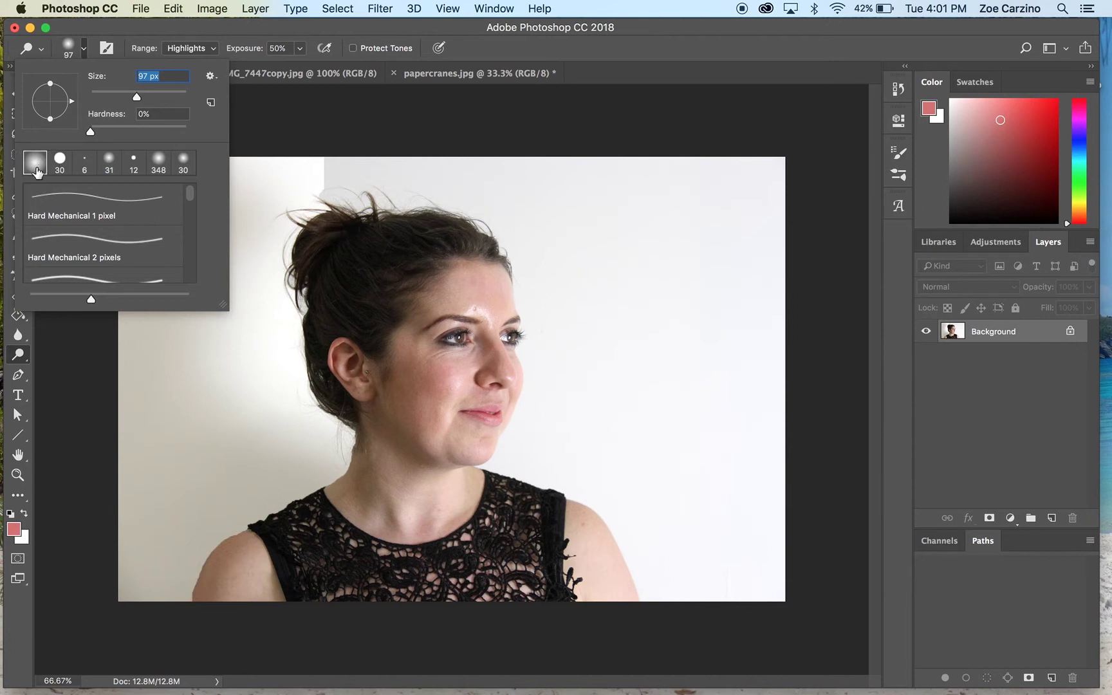
{"action": "left_click_drag", "start_coordinate": [136, 96], "coordinate": [163, 97]}
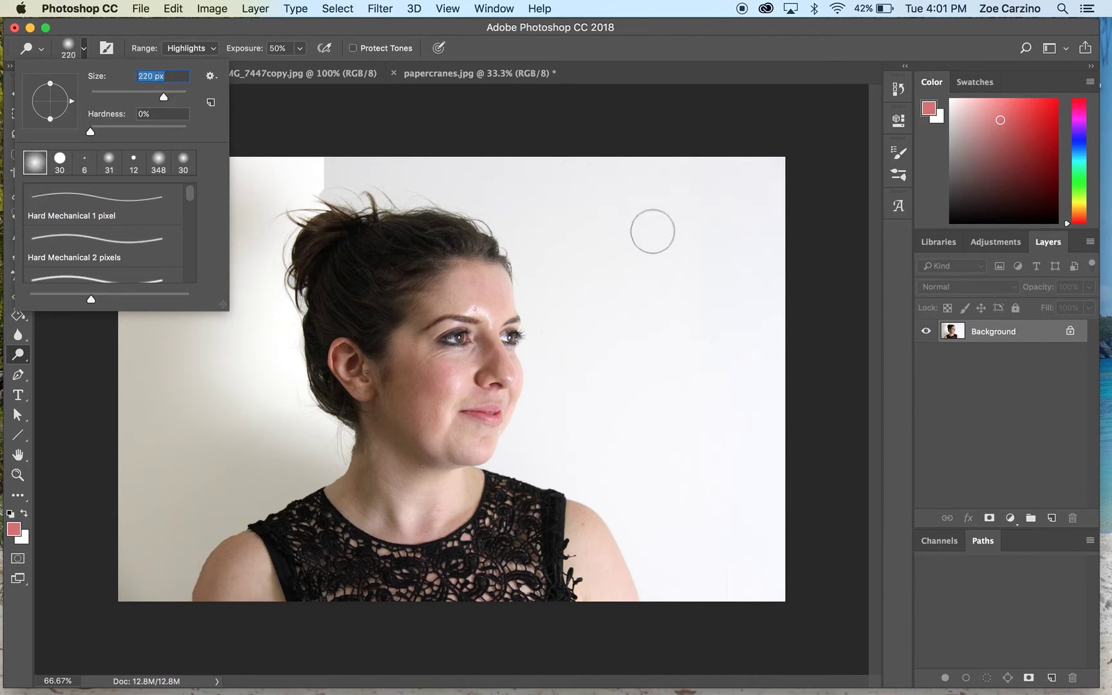
{"action": "mouse_move", "coordinate": [653, 231]}
{"action": "left_mouse_down"}
{"action": "mouse_move", "coordinate": [658, 224]}
{"action": "mouse_move", "coordinate": [725, 302]}
{"action": "mouse_move", "coordinate": [715, 285]}
{"action": "mouse_move", "coordinate": [737, 216]}
{"action": "mouse_move", "coordinate": [708, 169]}
{"action": "left_mouse_up"}
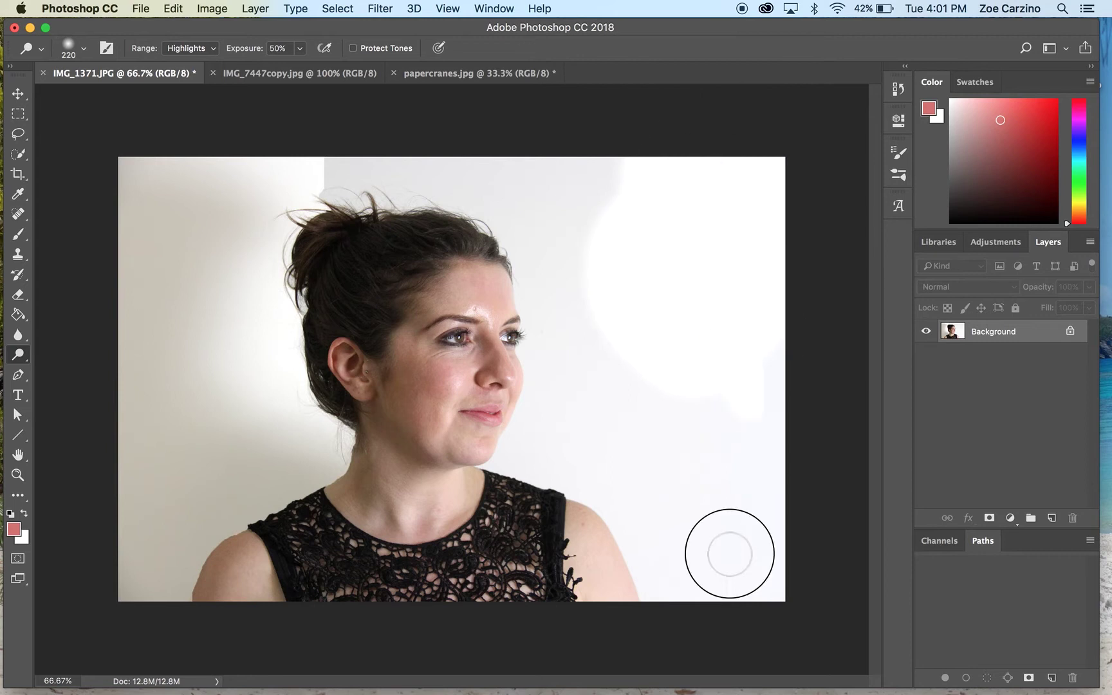
{"action": "left_click_drag", "start_coordinate": [777, 320], "coordinate": [702, 482]}
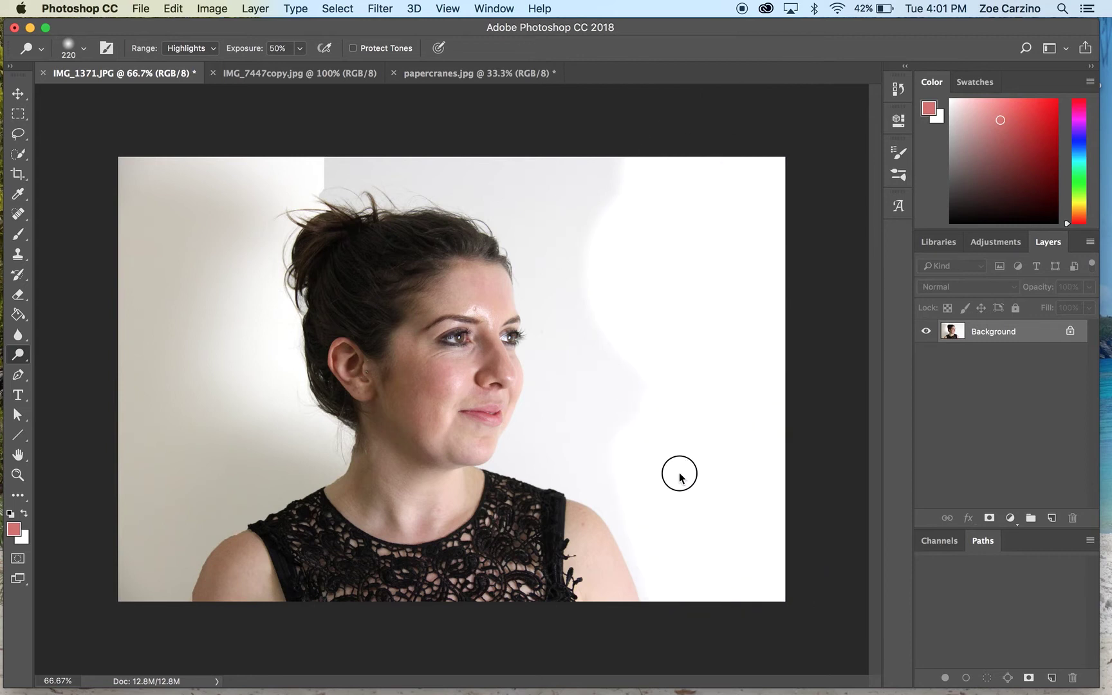
{"action": "mouse_move", "coordinate": [628, 194]}
{"action": "left_mouse_down"}
{"action": "mouse_move", "coordinate": [390, 148]}
{"action": "mouse_move", "coordinate": [565, 160]}
{"action": "mouse_move", "coordinate": [338, 145]}
{"action": "mouse_move", "coordinate": [345, 168]}
{"action": "mouse_move", "coordinate": [383, 175]}
{"action": "mouse_move", "coordinate": [266, 180]}
{"action": "mouse_move", "coordinate": [331, 170]}
{"action": "mouse_move", "coordinate": [260, 175]}
{"action": "mouse_move", "coordinate": [254, 160]}
{"action": "mouse_move", "coordinate": [162, 219]}
{"action": "mouse_move", "coordinate": [216, 211]}
{"action": "mouse_move", "coordinate": [81, 206]}
{"action": "mouse_move", "coordinate": [146, 288]}
{"action": "mouse_move", "coordinate": [171, 257]}
{"action": "mouse_move", "coordinate": [145, 152]}
{"action": "mouse_move", "coordinate": [168, 225]}
{"action": "mouse_move", "coordinate": [168, 199]}
{"action": "mouse_move", "coordinate": [184, 287]}
{"action": "mouse_move", "coordinate": [134, 417]}
{"action": "mouse_move", "coordinate": [151, 368]}
{"action": "mouse_move", "coordinate": [115, 347]}
{"action": "mouse_move", "coordinate": [135, 272]}
{"action": "mouse_move", "coordinate": [166, 395]}
{"action": "mouse_move", "coordinate": [177, 306]}
{"action": "mouse_move", "coordinate": [252, 202]}
{"action": "mouse_move", "coordinate": [266, 215]}
{"action": "mouse_move", "coordinate": [192, 327]}
{"action": "mouse_move", "coordinate": [180, 336]}
{"action": "mouse_move", "coordinate": [182, 305]}
{"action": "mouse_move", "coordinate": [140, 351]}
{"action": "left_mouse_up"}
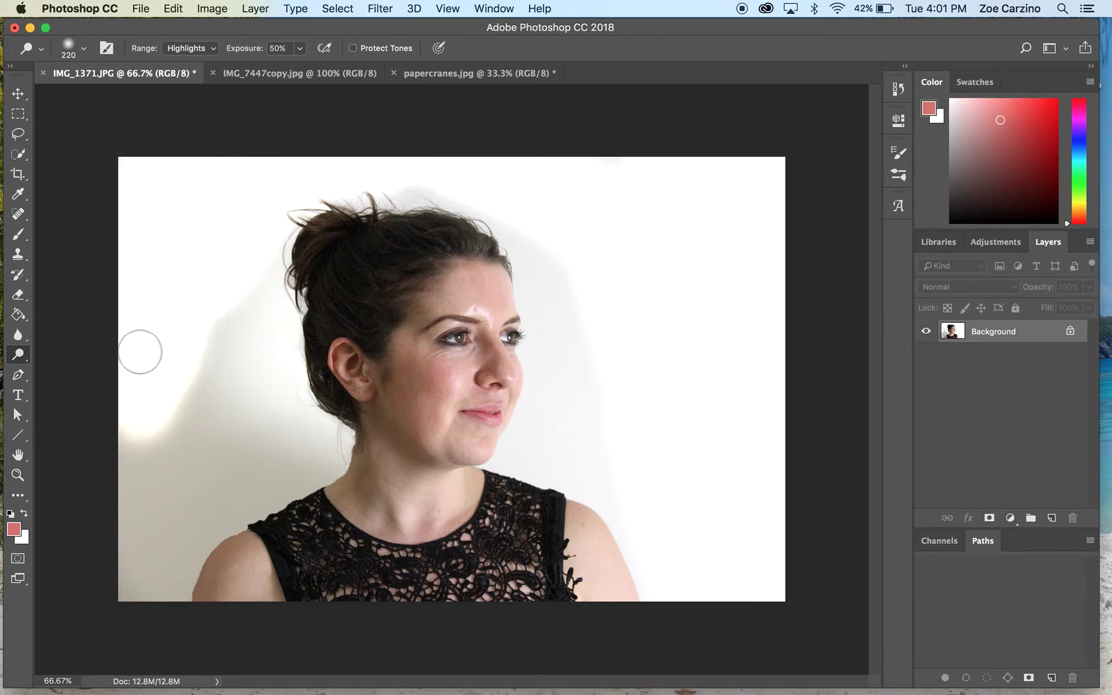
{"action": "mouse_move", "coordinate": [219, 364]}
{"action": "left_mouse_down"}
{"action": "mouse_move", "coordinate": [240, 322]}
{"action": "mouse_move", "coordinate": [183, 422]}
{"action": "mouse_move", "coordinate": [173, 487]}
{"action": "mouse_move", "coordinate": [82, 472]}
{"action": "mouse_move", "coordinate": [132, 427]}
{"action": "mouse_move", "coordinate": [174, 467]}
{"action": "mouse_move", "coordinate": [145, 621]}
{"action": "mouse_move", "coordinate": [154, 586]}
{"action": "mouse_move", "coordinate": [149, 596]}
{"action": "mouse_move", "coordinate": [219, 495]}
{"action": "mouse_move", "coordinate": [212, 479]}
{"action": "mouse_move", "coordinate": [281, 410]}
{"action": "mouse_move", "coordinate": [311, 435]}
{"action": "mouse_move", "coordinate": [319, 451]}
{"action": "mouse_move", "coordinate": [305, 475]}
{"action": "mouse_move", "coordinate": [276, 474]}
{"action": "mouse_move", "coordinate": [291, 466]}
{"action": "mouse_move", "coordinate": [186, 533]}
{"action": "mouse_move", "coordinate": [204, 520]}
{"action": "mouse_move", "coordinate": [166, 576]}
{"action": "mouse_move", "coordinate": [172, 619]}
{"action": "left_mouse_up"}
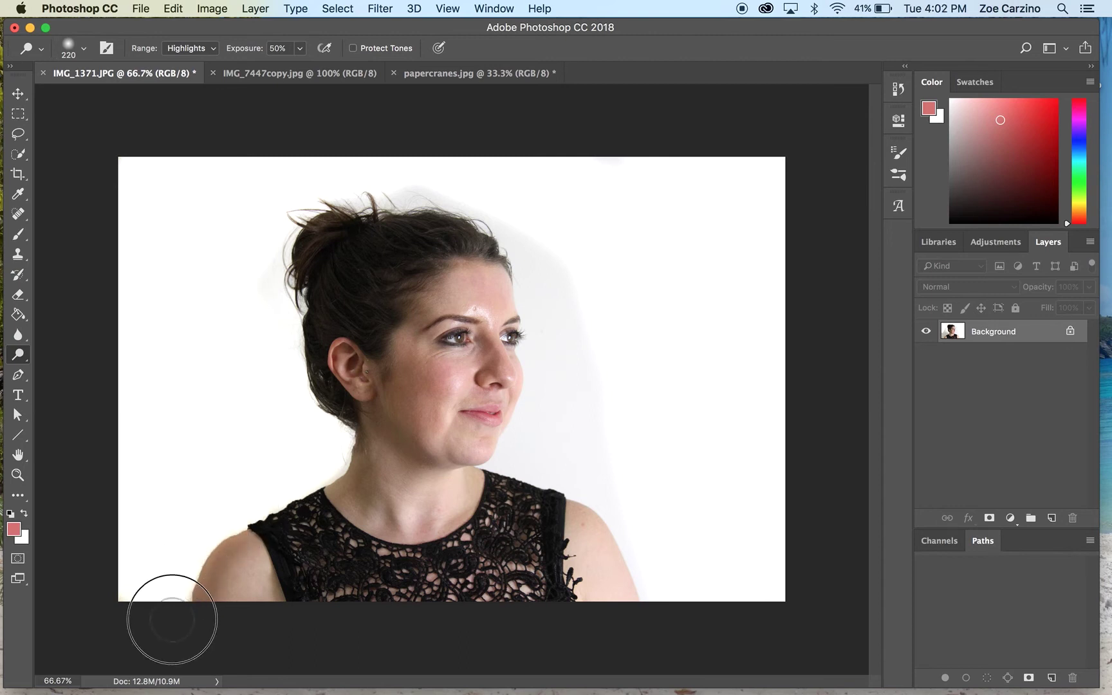
Dodge the remaining grey close to the neck, hair and forehead with a smaller brush of about 65 px.
{"action": "left_click", "coordinate": [84, 49]}
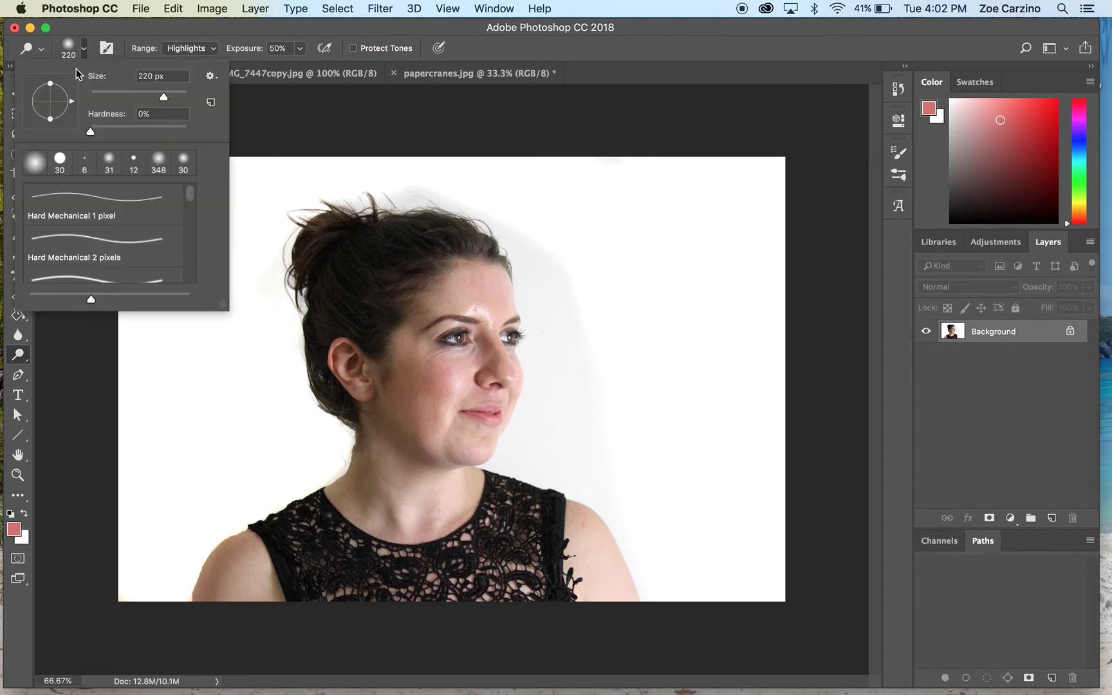
{"action": "left_click", "coordinate": [122, 94]}
{"action": "left_click", "coordinate": [348, 442]}
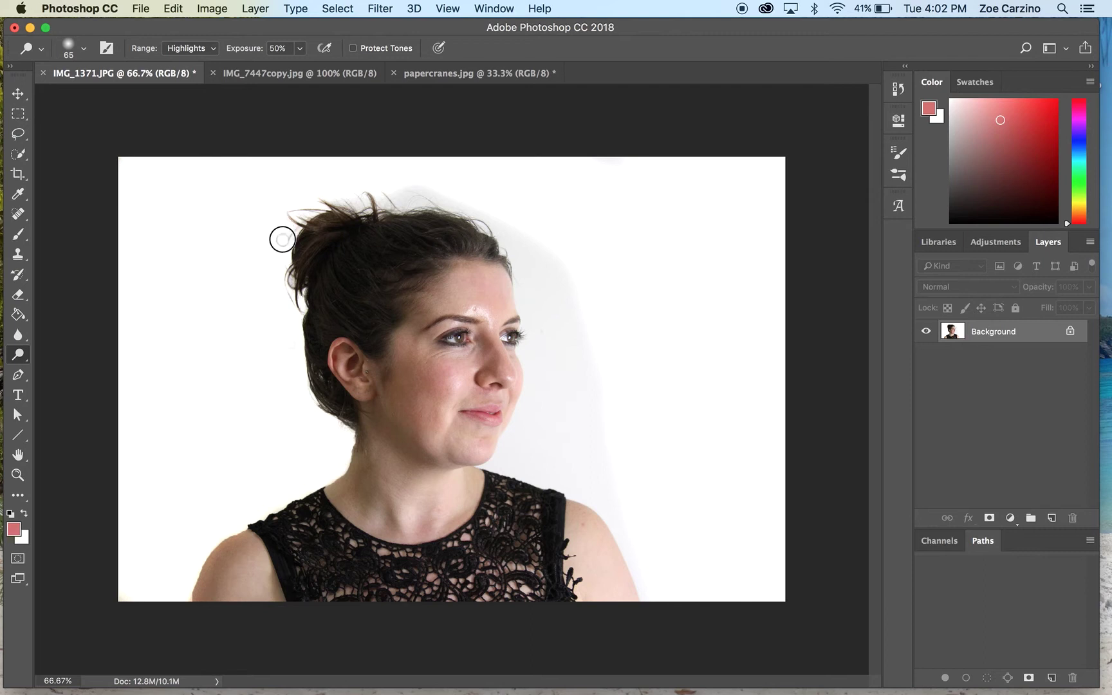
{"action": "mouse_move", "coordinate": [358, 206]}
{"action": "left_mouse_down"}
{"action": "mouse_move", "coordinate": [386, 183]}
{"action": "mouse_move", "coordinate": [390, 207]}
{"action": "mouse_move", "coordinate": [432, 188]}
{"action": "mouse_move", "coordinate": [482, 209]}
{"action": "mouse_move", "coordinate": [412, 188]}
{"action": "mouse_move", "coordinate": [463, 207]}
{"action": "mouse_move", "coordinate": [522, 252]}
{"action": "mouse_move", "coordinate": [497, 217]}
{"action": "mouse_move", "coordinate": [533, 246]}
{"action": "mouse_move", "coordinate": [517, 213]}
{"action": "mouse_move", "coordinate": [604, 358]}
{"action": "mouse_move", "coordinate": [497, 248]}
{"action": "mouse_move", "coordinate": [521, 277]}
{"action": "mouse_move", "coordinate": [516, 248]}
{"action": "mouse_move", "coordinate": [544, 279]}
{"action": "mouse_move", "coordinate": [533, 254]}
{"action": "mouse_move", "coordinate": [551, 331]}
{"action": "mouse_move", "coordinate": [566, 304]}
{"action": "mouse_move", "coordinate": [558, 264]}
{"action": "mouse_move", "coordinate": [640, 562]}
{"action": "mouse_move", "coordinate": [580, 356]}
{"action": "left_mouse_up"}
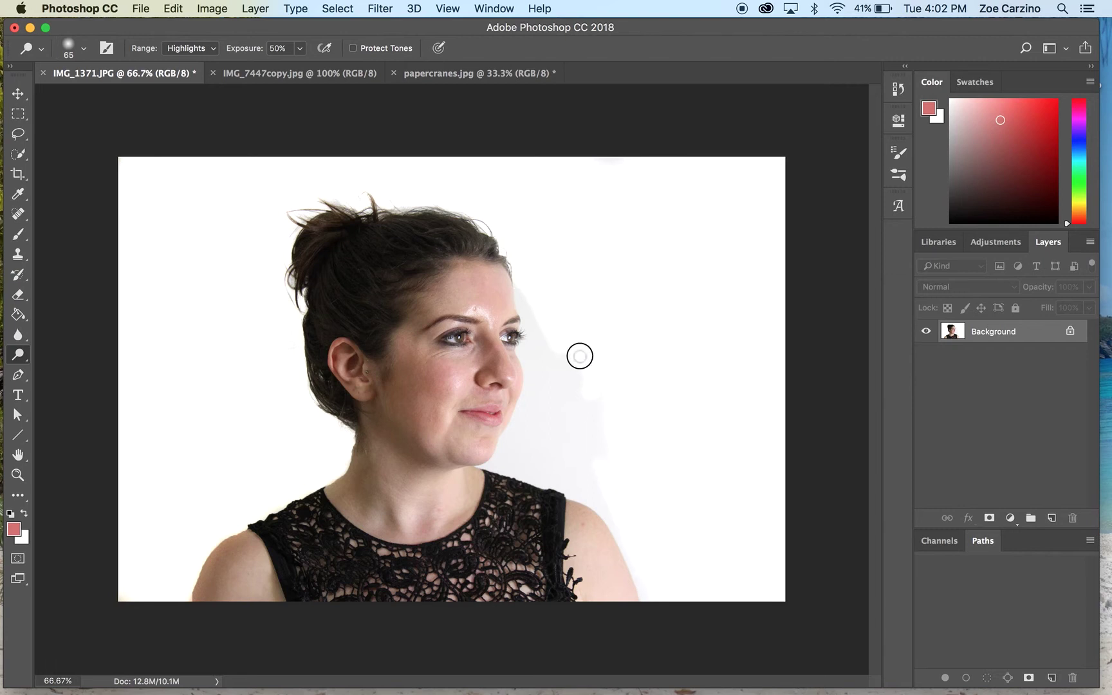
Dodge the grey area in front of the face down to the shoulder with a 172 px brush.
{"action": "left_click", "coordinate": [85, 49]}
{"action": "left_click_drag", "start_coordinate": [123, 96], "coordinate": [156, 97]}
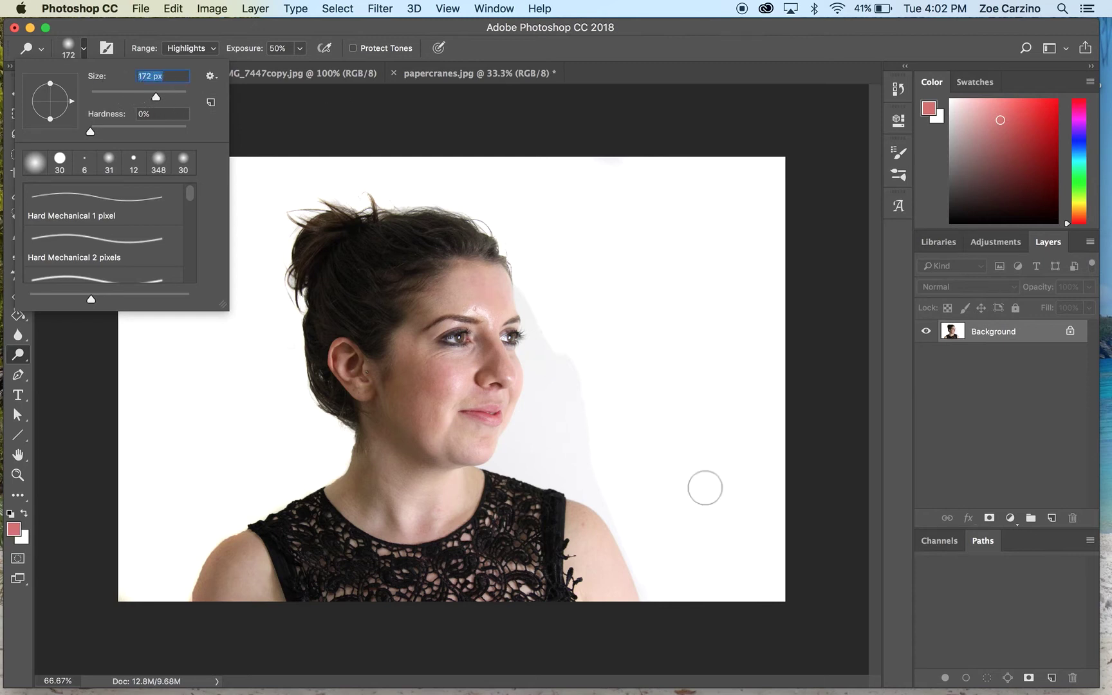
{"action": "key", "text": "Return"}
{"action": "mouse_move", "coordinate": [534, 300]}
{"action": "left_mouse_down"}
{"action": "mouse_move", "coordinate": [545, 340]}
{"action": "mouse_move", "coordinate": [534, 297]}
{"action": "mouse_move", "coordinate": [542, 387]}
{"action": "mouse_move", "coordinate": [522, 452]}
{"action": "mouse_move", "coordinate": [608, 490]}
{"action": "mouse_move", "coordinate": [626, 515]}
{"action": "mouse_move", "coordinate": [593, 484]}
{"action": "mouse_move", "coordinate": [641, 537]}
{"action": "mouse_move", "coordinate": [512, 454]}
{"action": "left_mouse_up"}
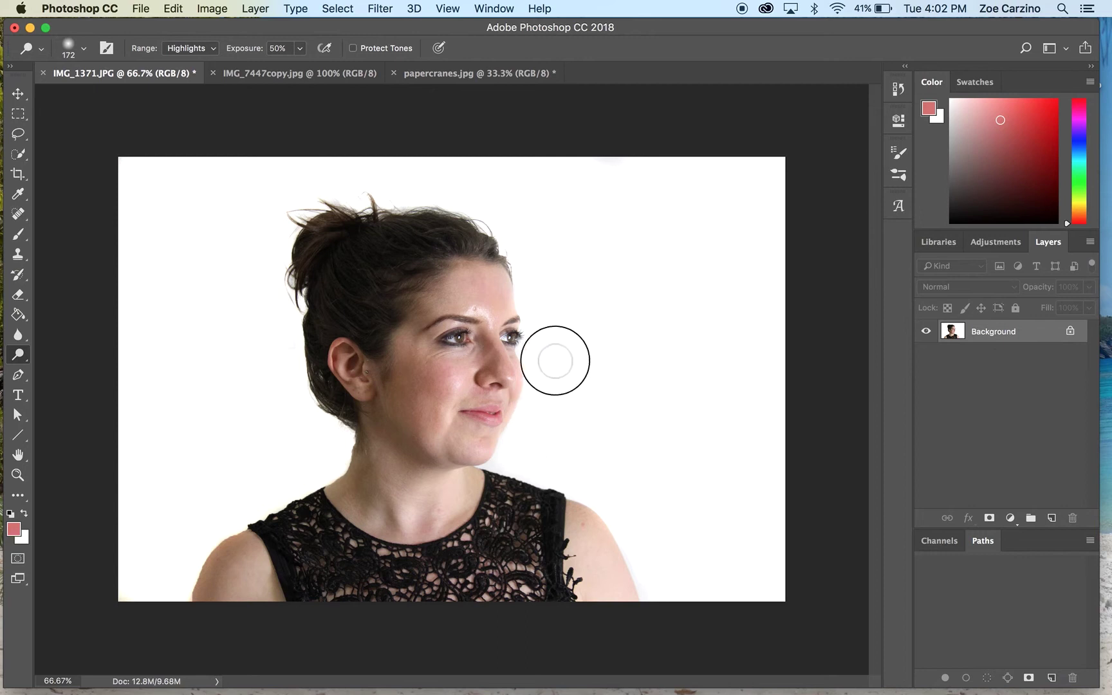
Clean up the last grey patch under the chin with the Dodge tool at a brush size of about 57 px.
{"action": "left_click", "coordinate": [82, 50]}
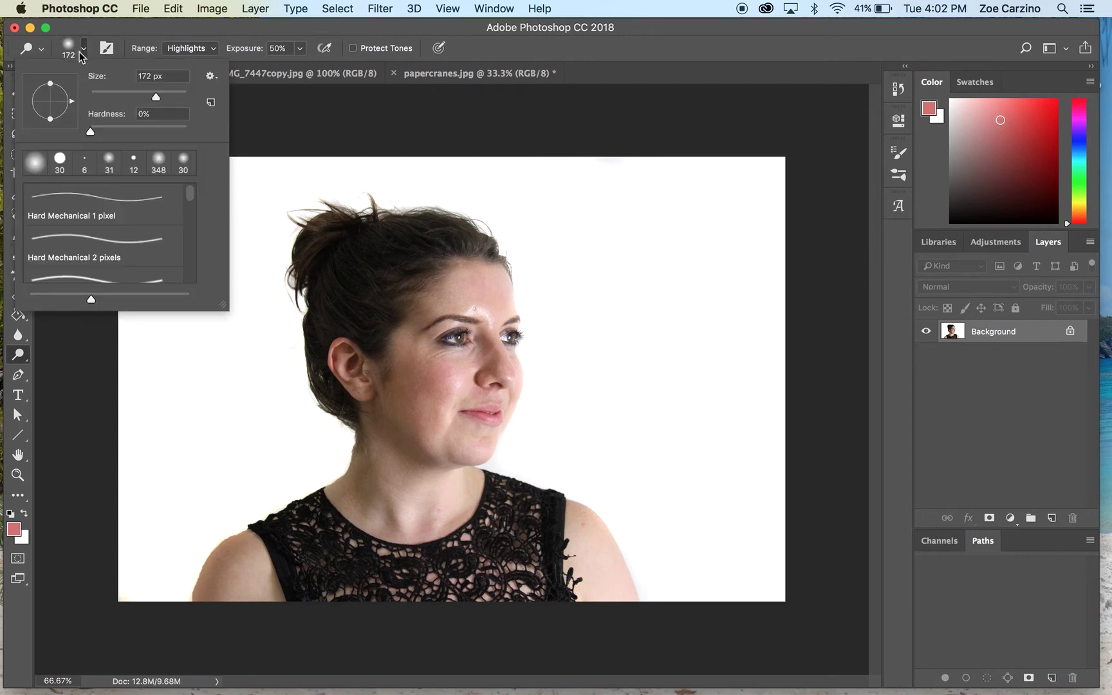
{"action": "left_click", "coordinate": [117, 93]}
{"action": "left_click", "coordinate": [499, 465]}
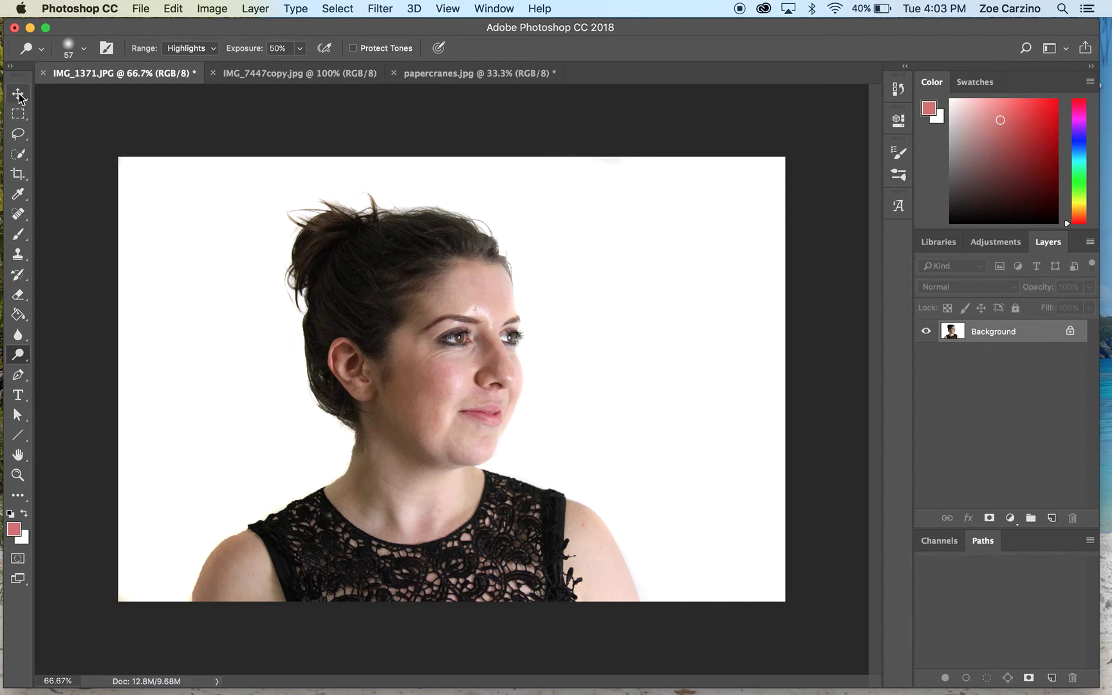
Bring the IMG_7447copy.jpg cityscape into the portrait as a new layer, align it to the top edge and scale it to about 124.9%.
{"action": "left_click", "coordinate": [273, 71]}
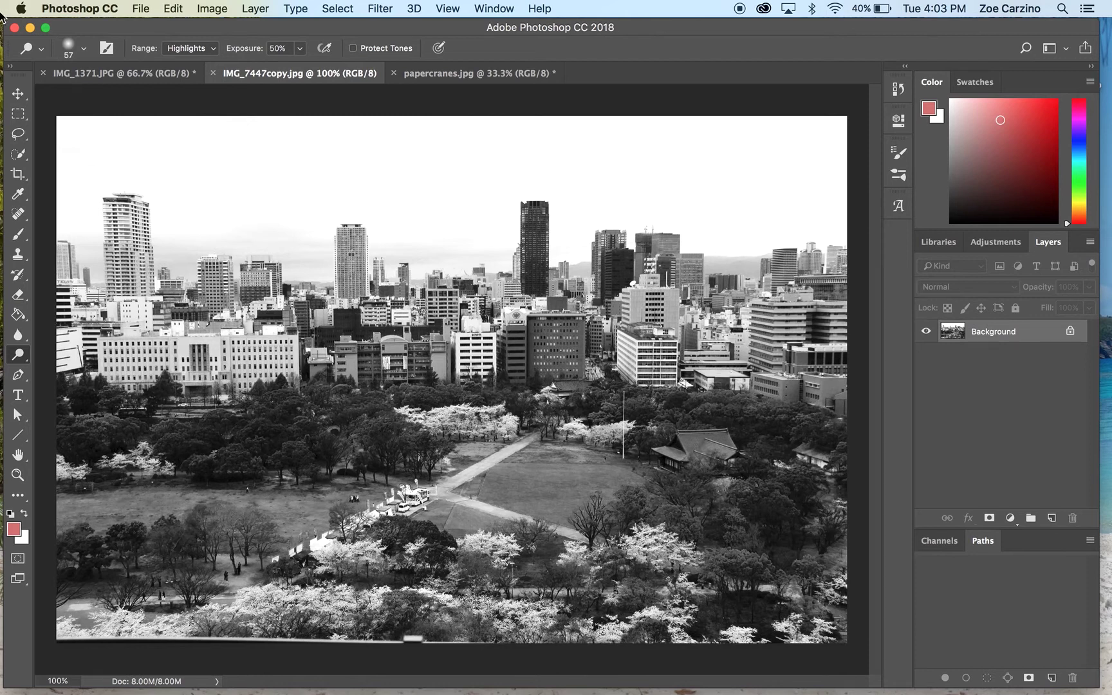
{"action": "left_click", "coordinate": [18, 95]}
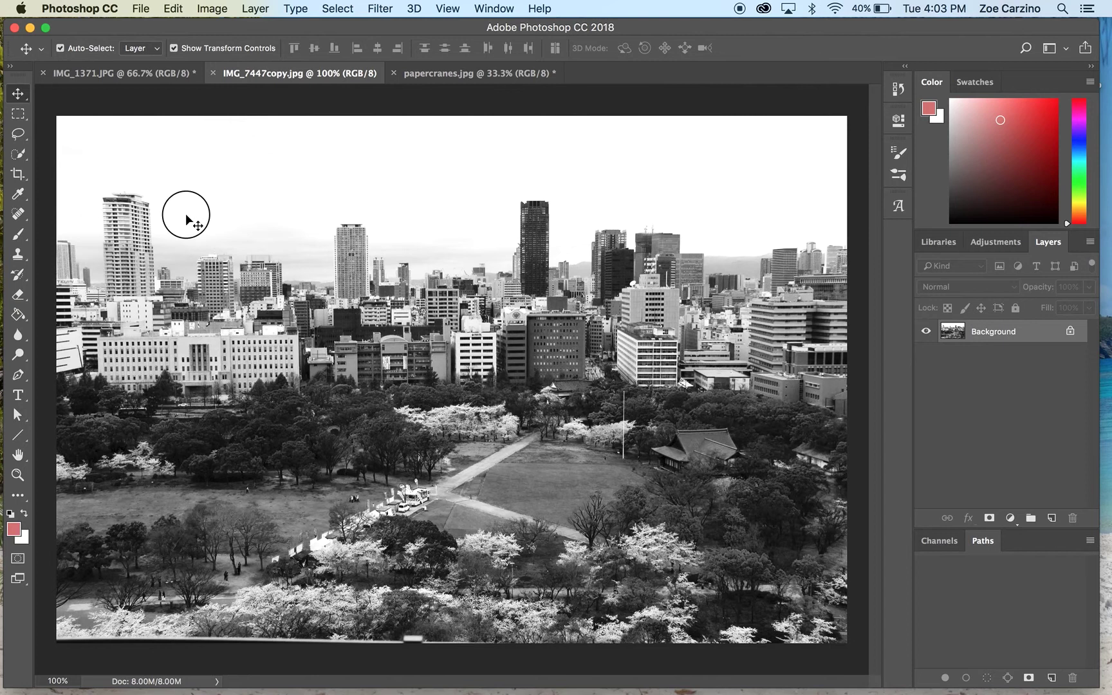
{"action": "left_click", "coordinate": [139, 78]}
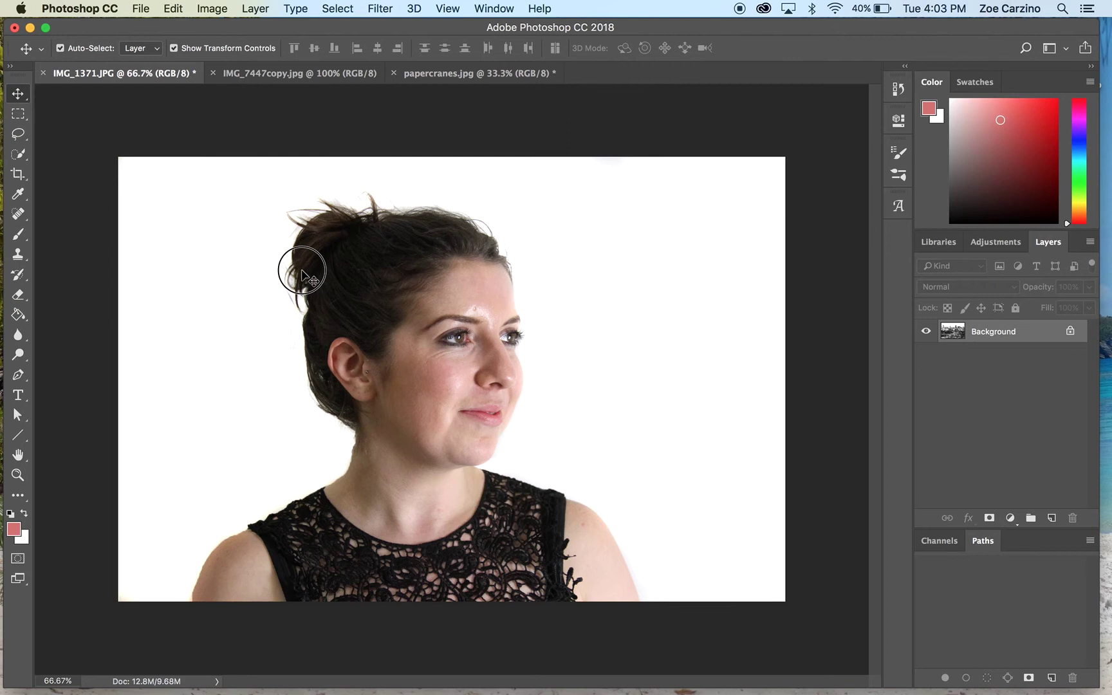
{"action": "key", "text": "super+v"}
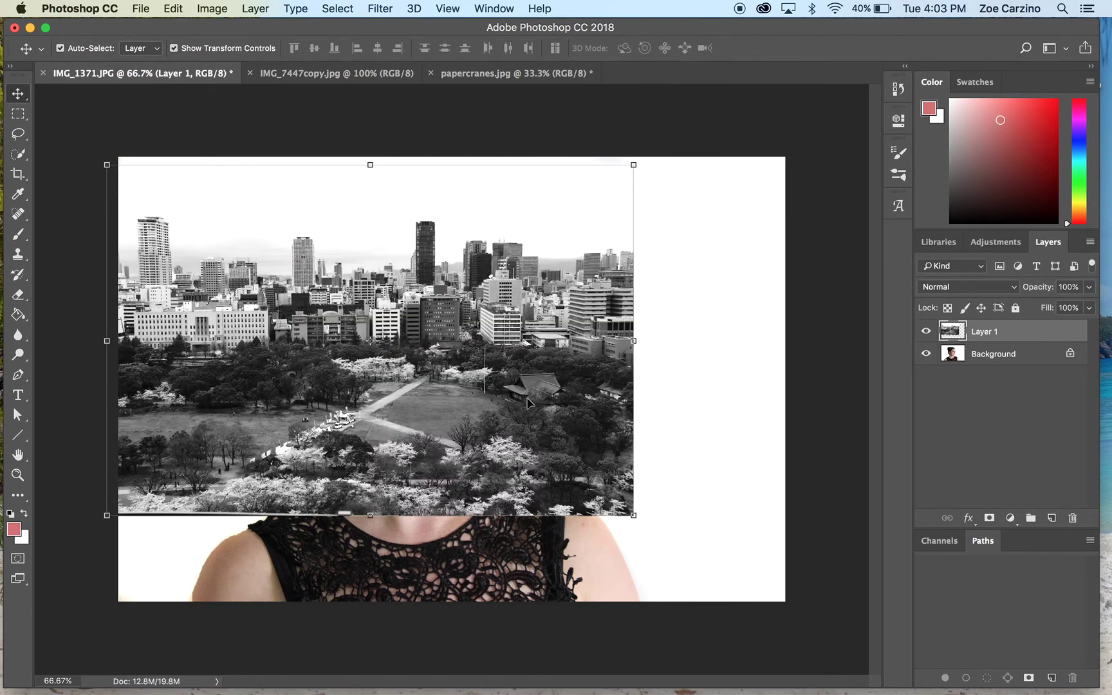
{"action": "left_click_drag", "start_coordinate": [541, 287], "coordinate": [560, 252]}
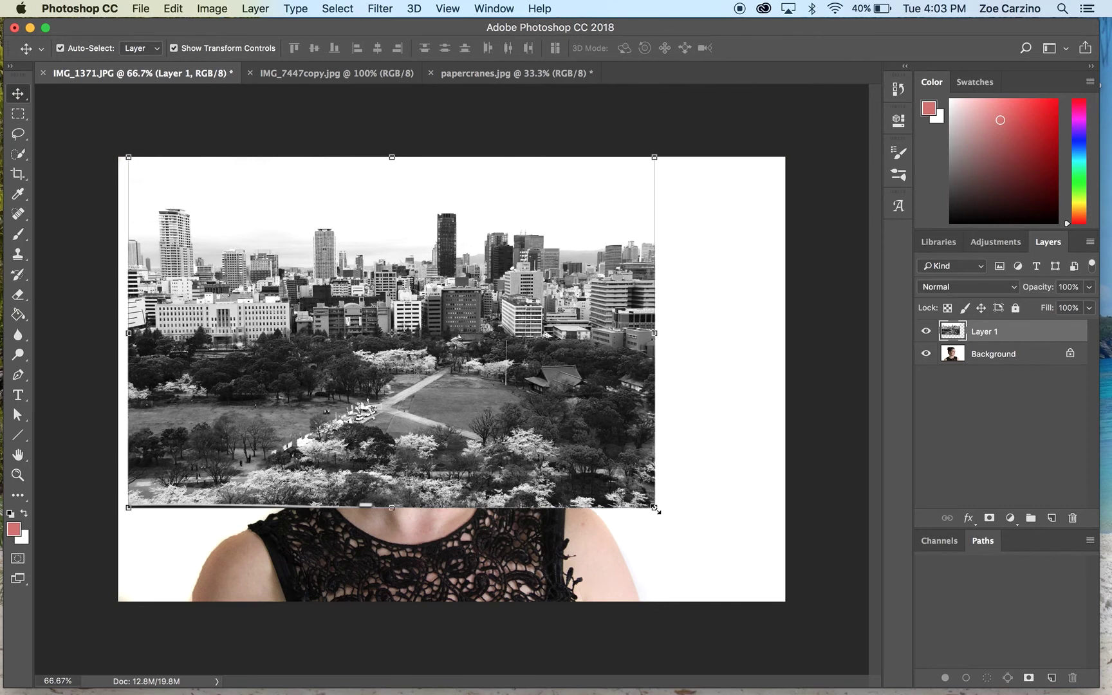
{"action": "left_click_drag", "start_coordinate": [656, 510], "coordinate": [766, 628]}
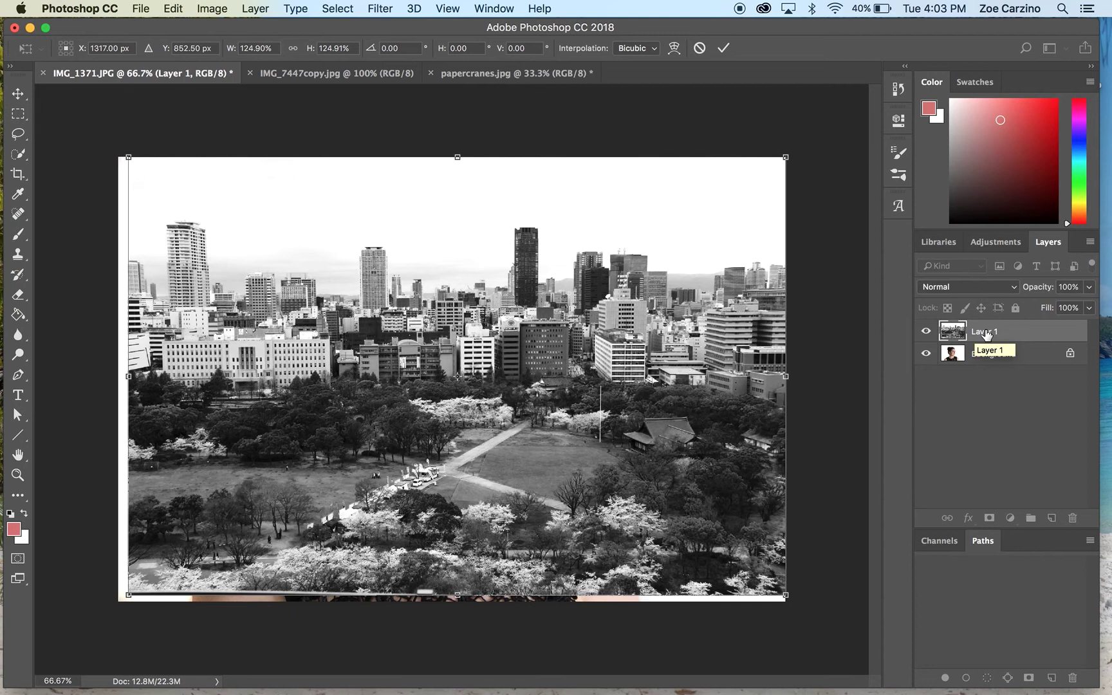
Set the cityscape layer's blending mode to Screen.
{"action": "left_click", "coordinate": [482, 7]}
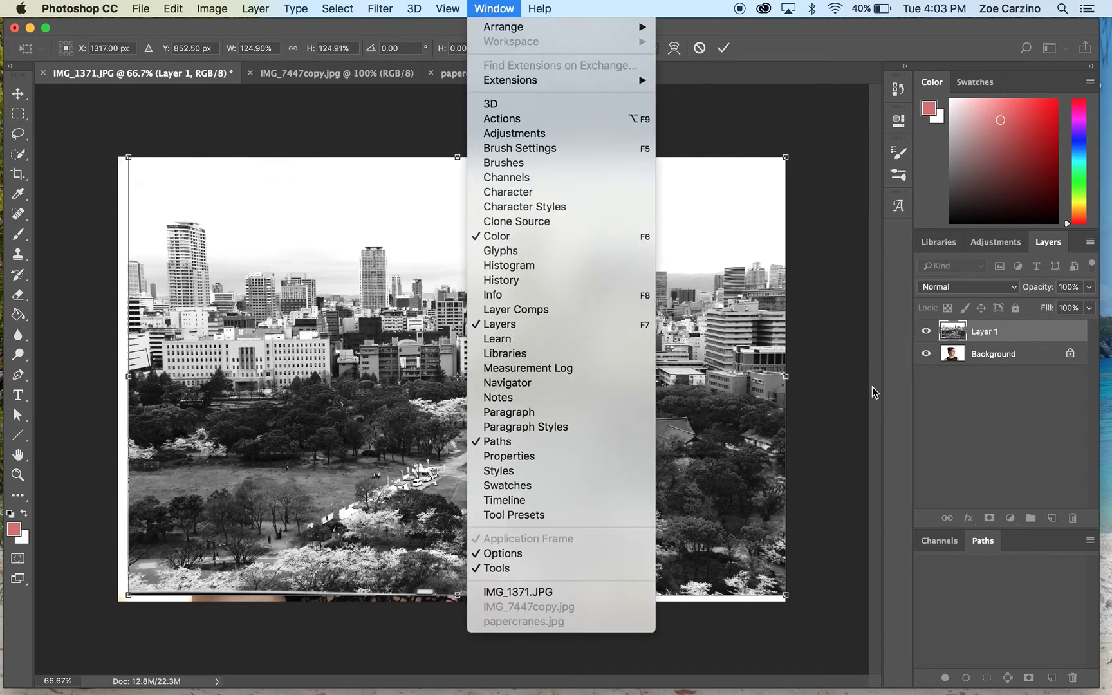
{"action": "left_click", "coordinate": [983, 430]}
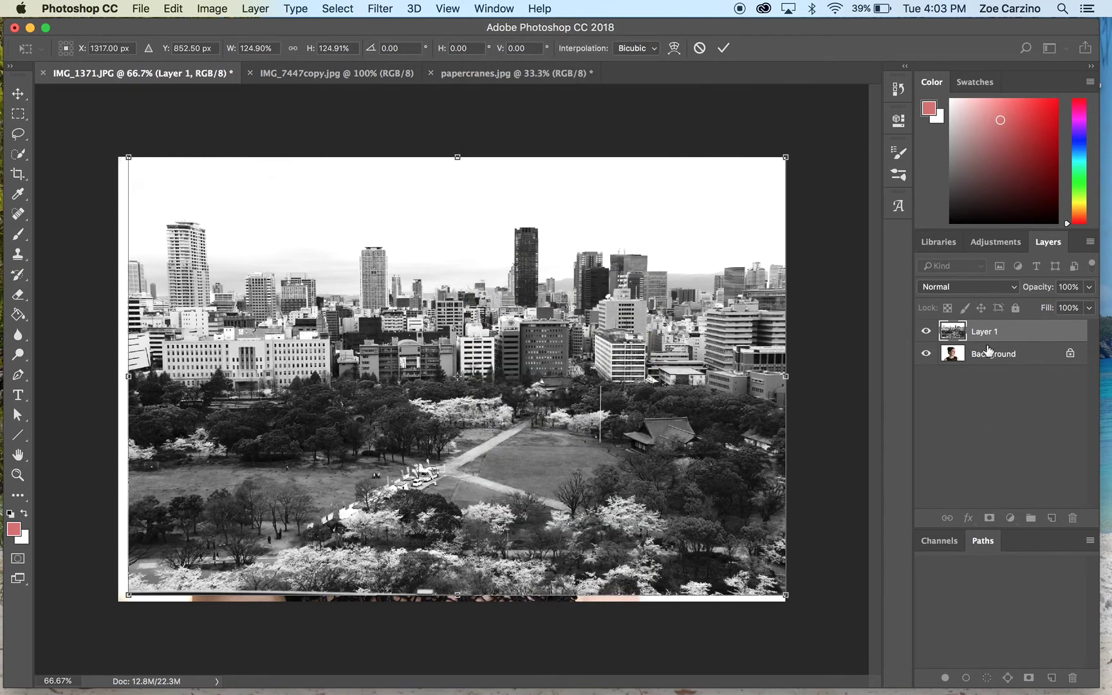
{"action": "left_click", "coordinate": [1014, 291]}
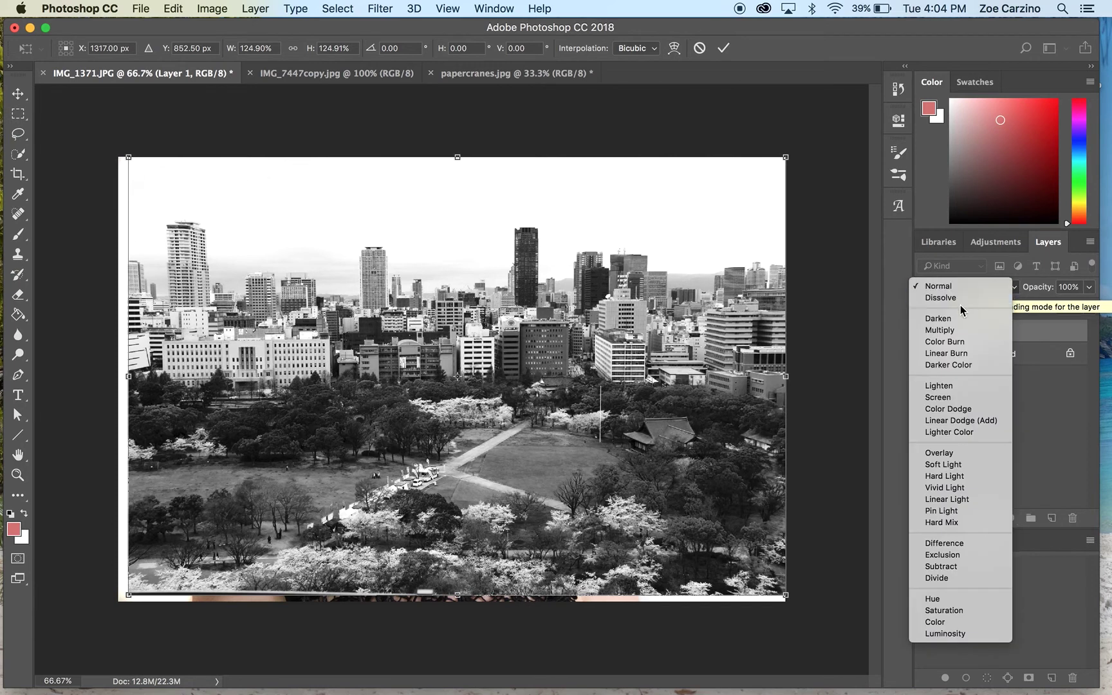
{"action": "left_click", "coordinate": [941, 398]}
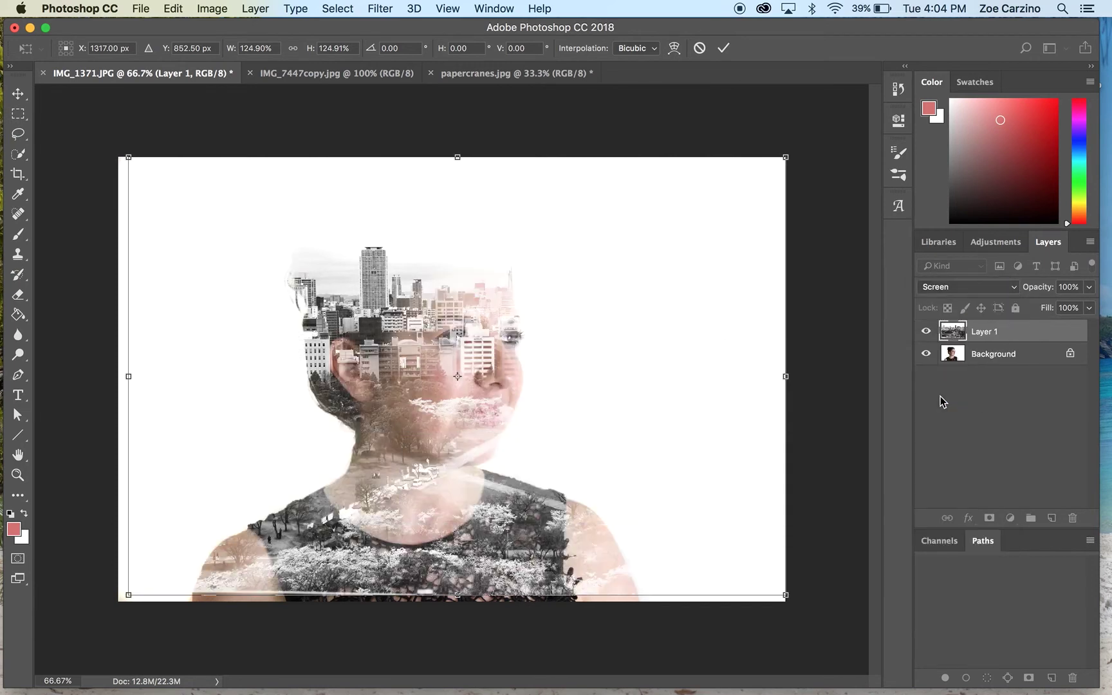
Reposition the cityscape over the woman's head and body, scale it to 116.70% and apply the transformation.
{"action": "left_click_drag", "start_coordinate": [525, 542], "coordinate": [455, 545]}
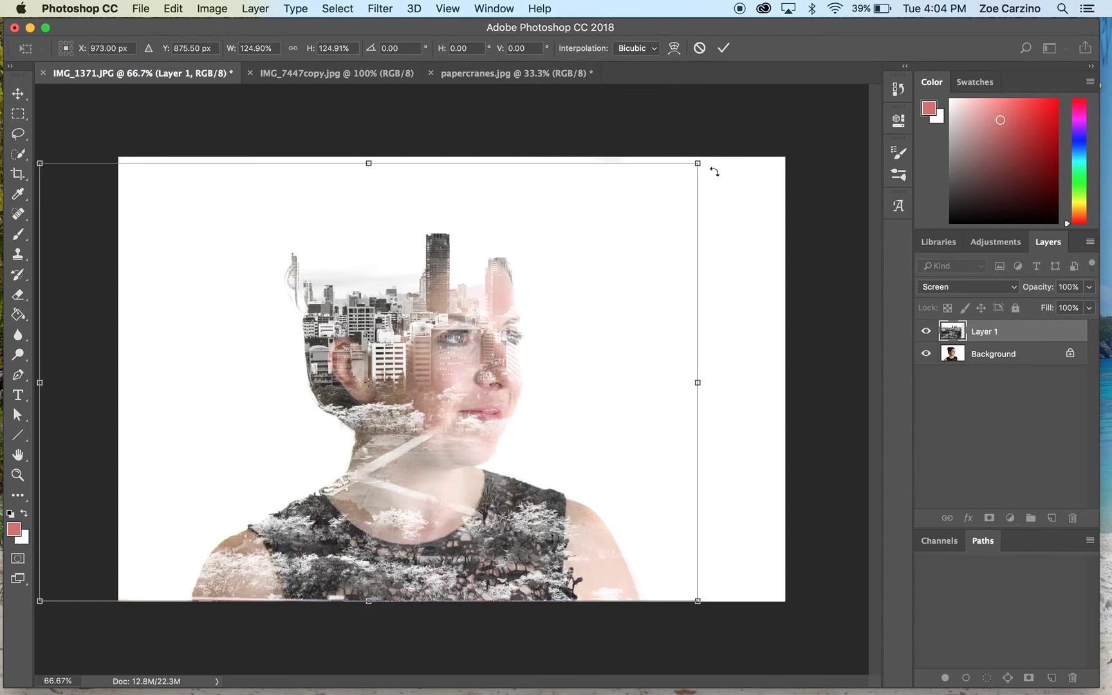
{"action": "left_click_drag", "start_coordinate": [697, 163], "coordinate": [656, 193]}
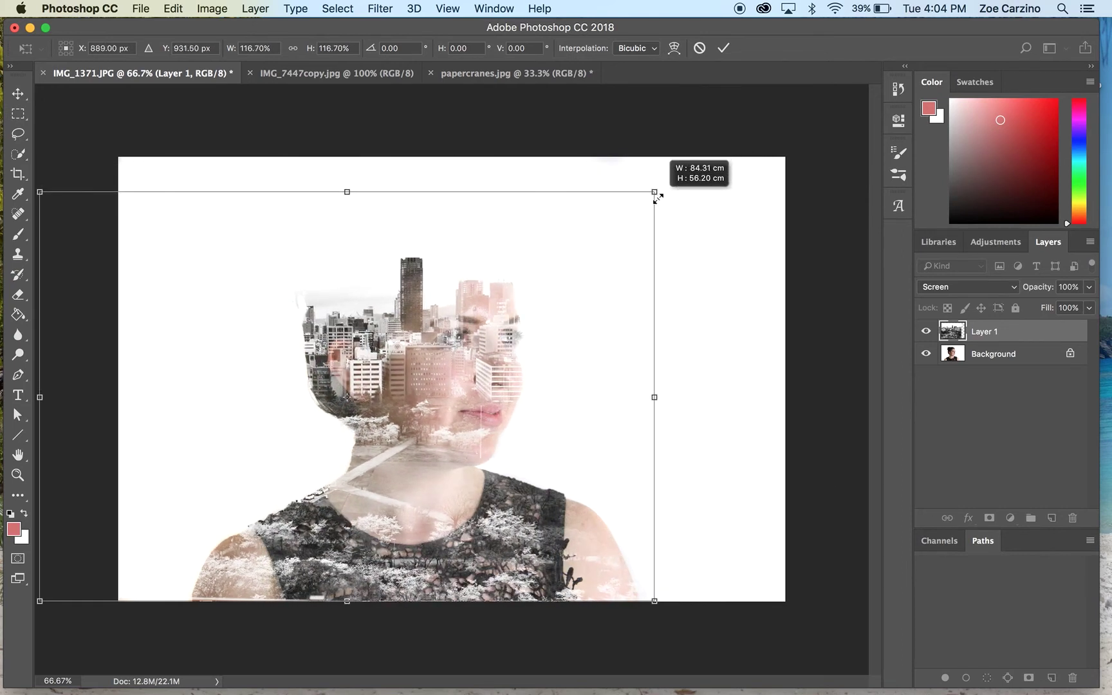
{"action": "mouse_move", "coordinate": [450, 429]}
{"action": "left_mouse_down"}
{"action": "mouse_move", "coordinate": [525, 430]}
{"action": "mouse_move", "coordinate": [510, 417]}
{"action": "mouse_move", "coordinate": [479, 433]}
{"action": "mouse_move", "coordinate": [455, 428]}
{"action": "left_mouse_up"}
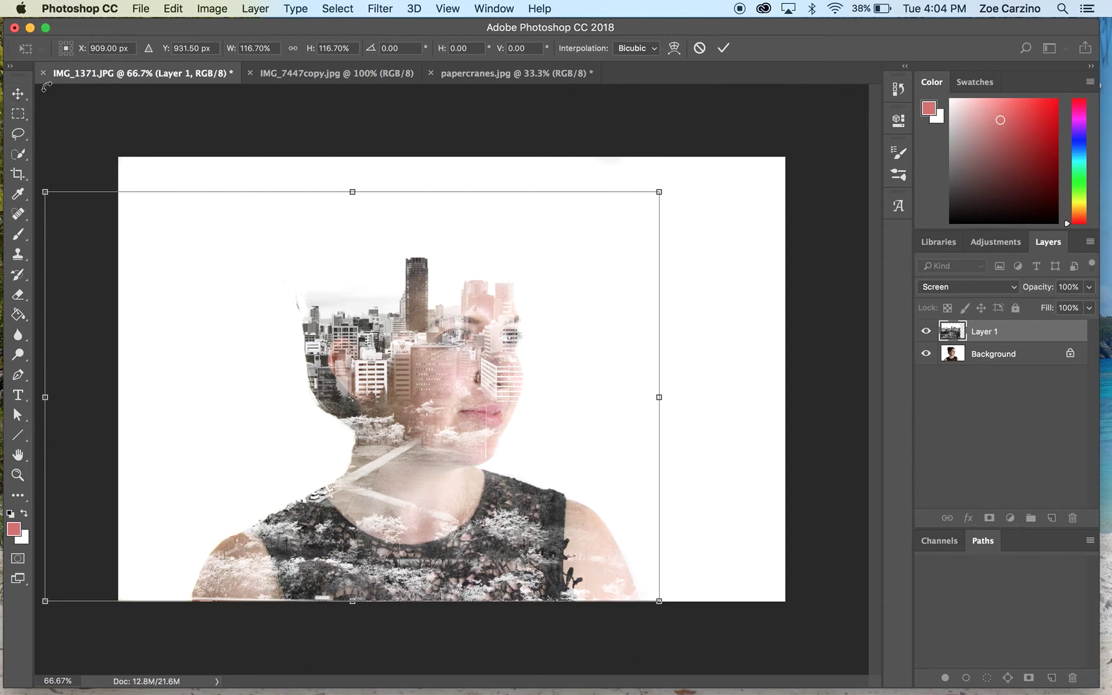
{"action": "left_click", "coordinate": [20, 94]}
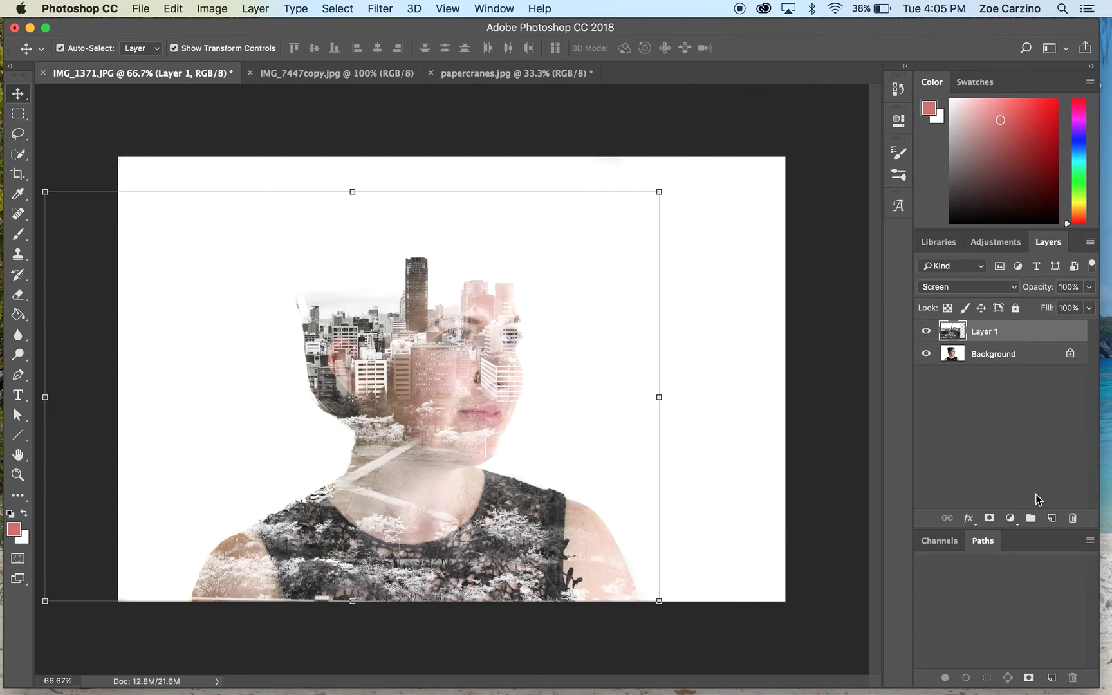
Add a Gradient Map adjustment layer above the cityscape layer.
{"action": "left_click", "coordinate": [1011, 519]}
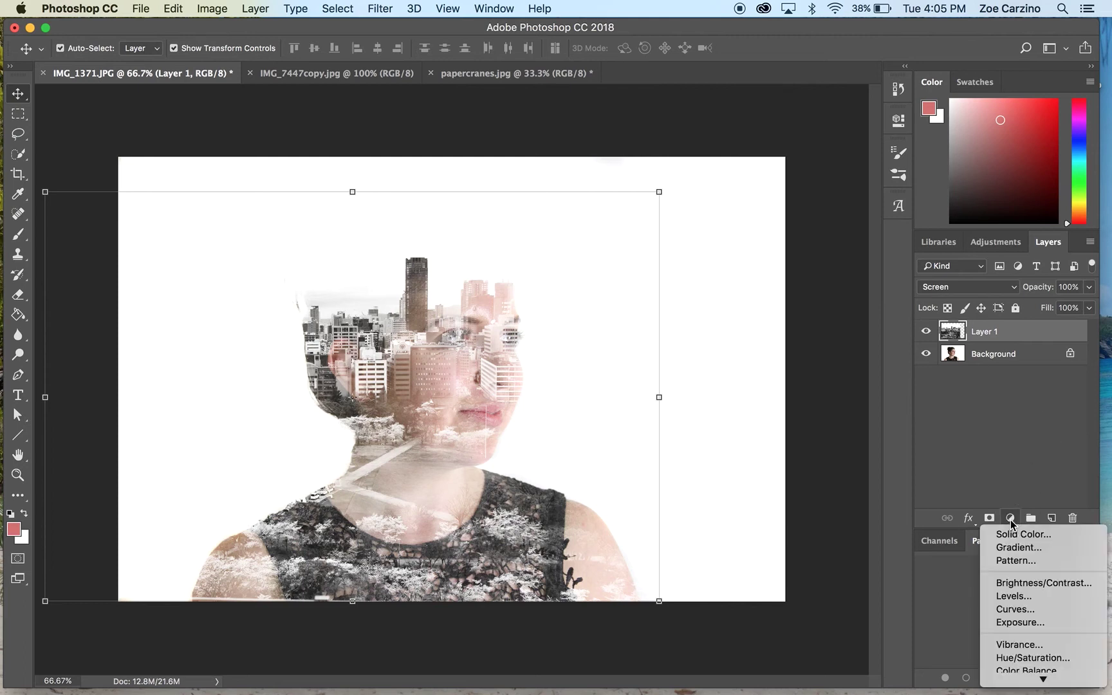
{"action": "mouse_move", "coordinate": [1043, 678]}
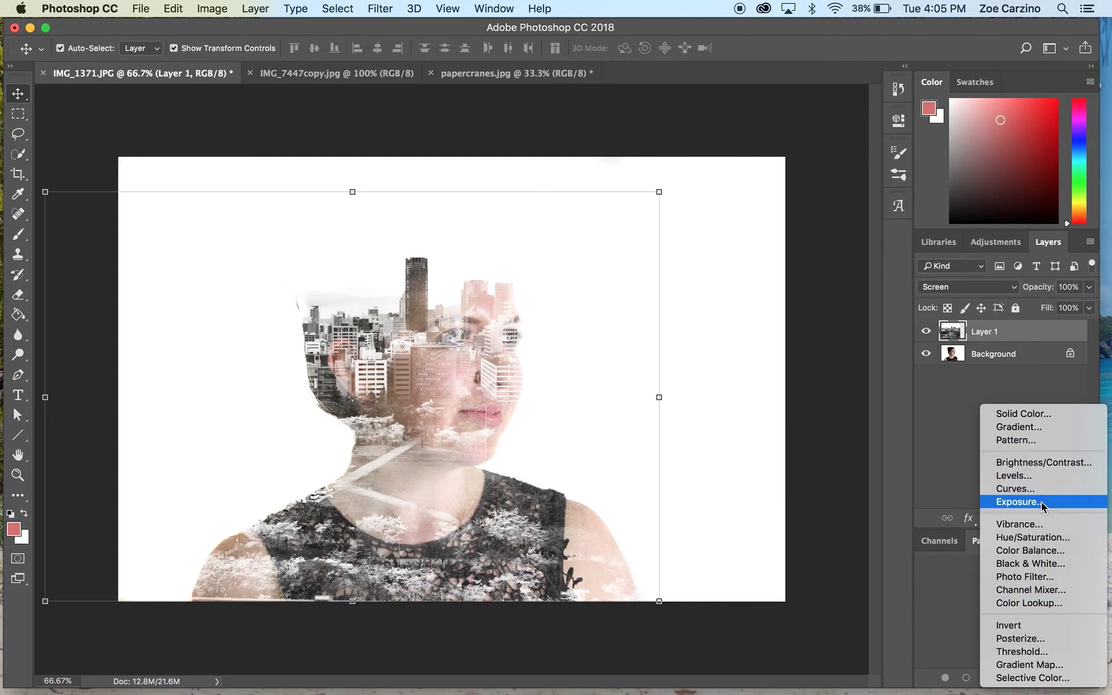
{"action": "left_click", "coordinate": [1057, 668]}
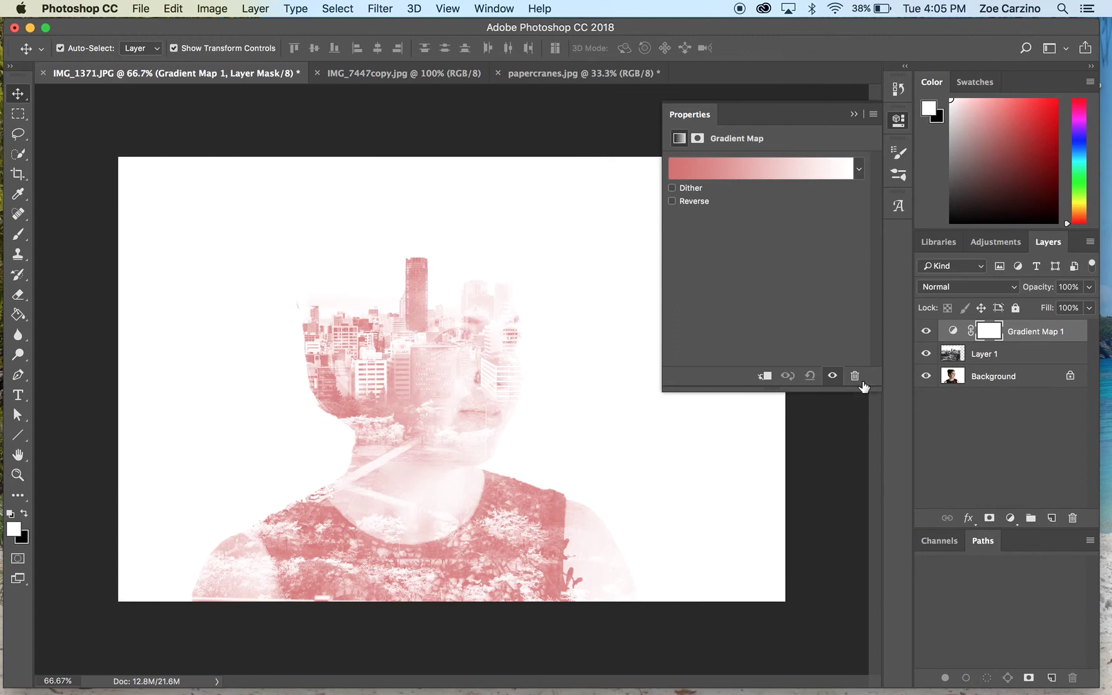
Try several blue and brown-toned gradient presets on the Gradient Map adjustment.
{"action": "left_click", "coordinate": [859, 169]}
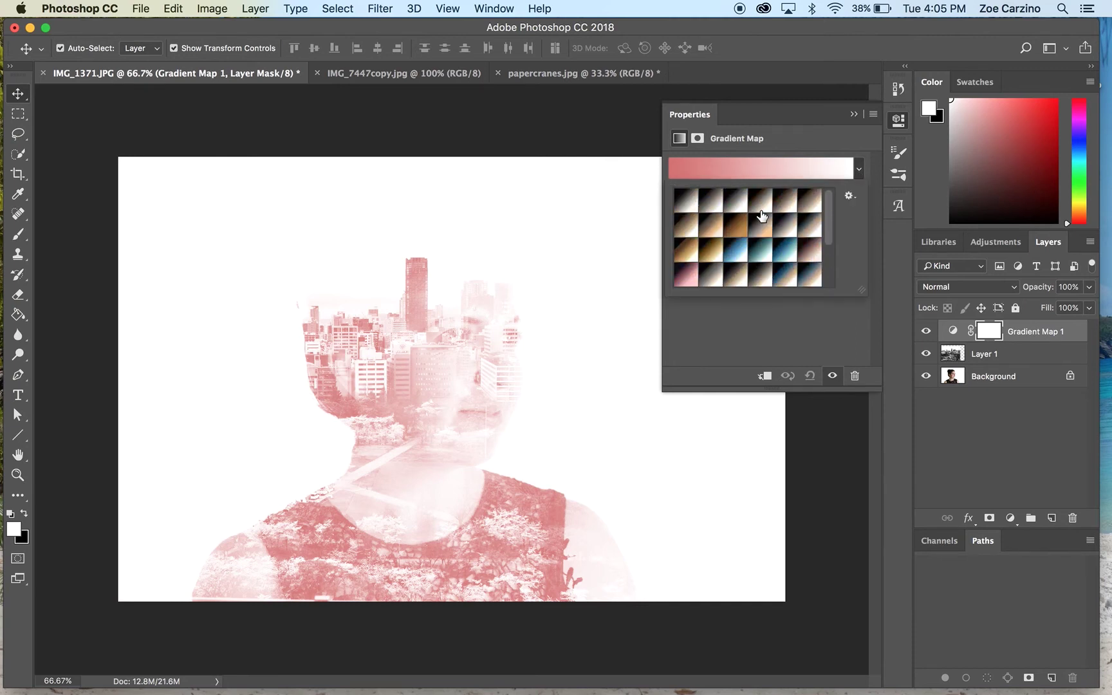
{"action": "left_click", "coordinate": [743, 234]}
{"action": "left_click", "coordinate": [780, 251]}
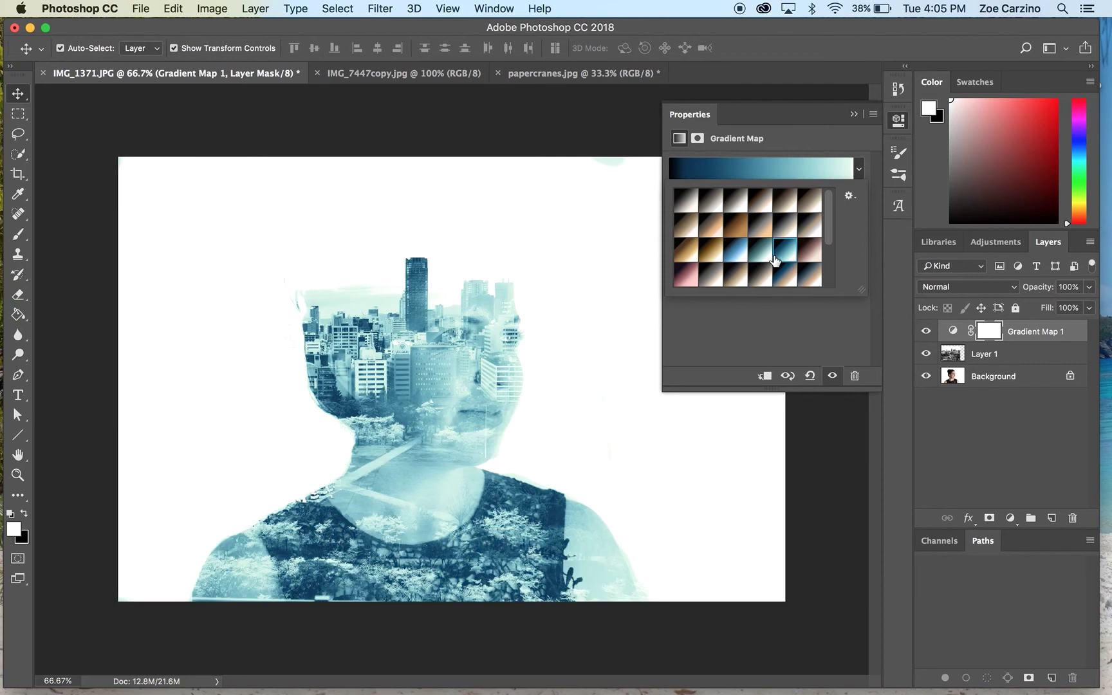
{"action": "scroll", "coordinate": [776, 260], "scroll_direction": "down", "scroll_amount": 1}
{"action": "scroll", "coordinate": [775, 261], "scroll_direction": "down", "scroll_amount": 2}
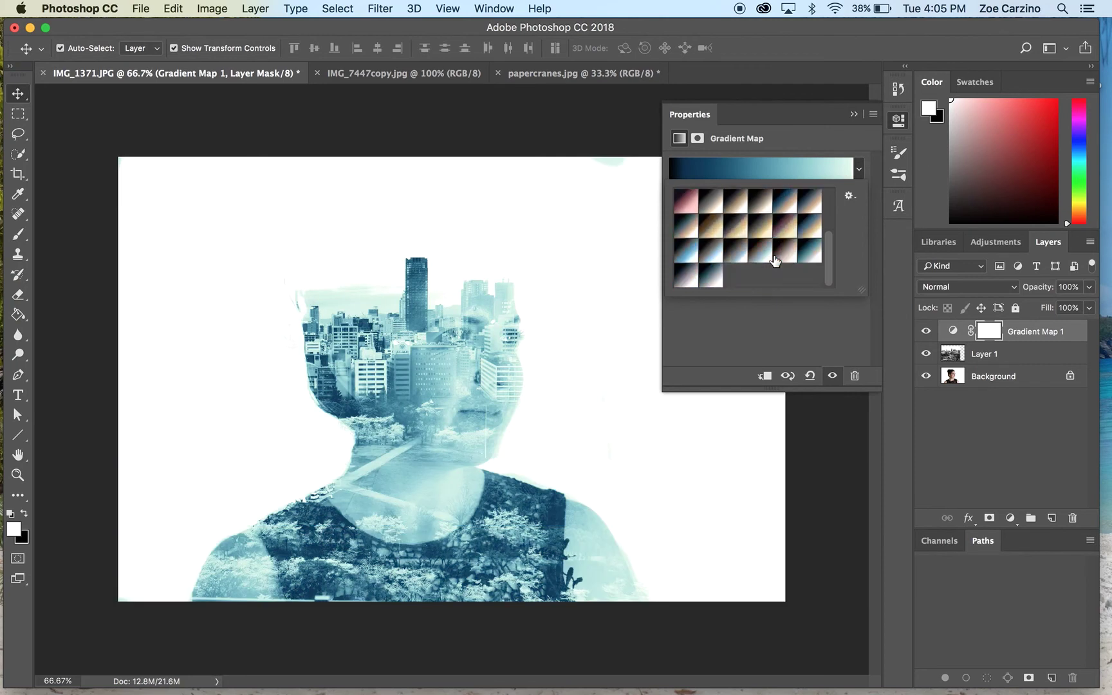
{"action": "left_click", "coordinate": [704, 256]}
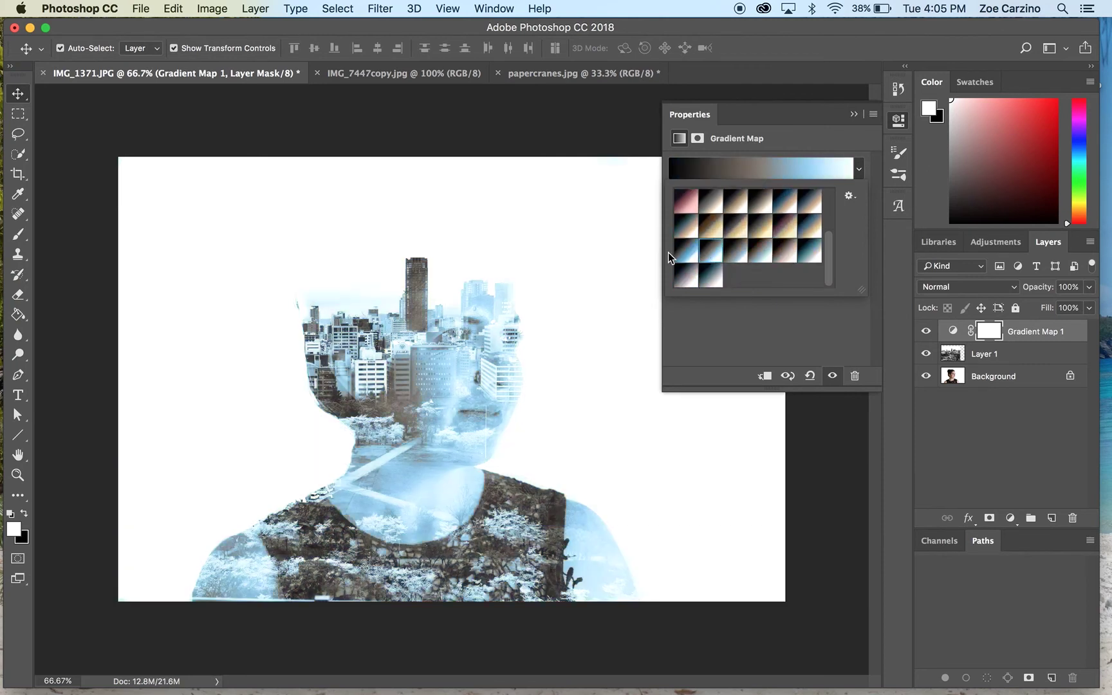
{"action": "left_click", "coordinate": [685, 251]}
{"action": "left_click", "coordinate": [688, 277]}
Apply the Cobalt-Iron 1 preset to the Gradient Map adjustment and close its properties.
{"action": "left_click", "coordinate": [809, 257]}
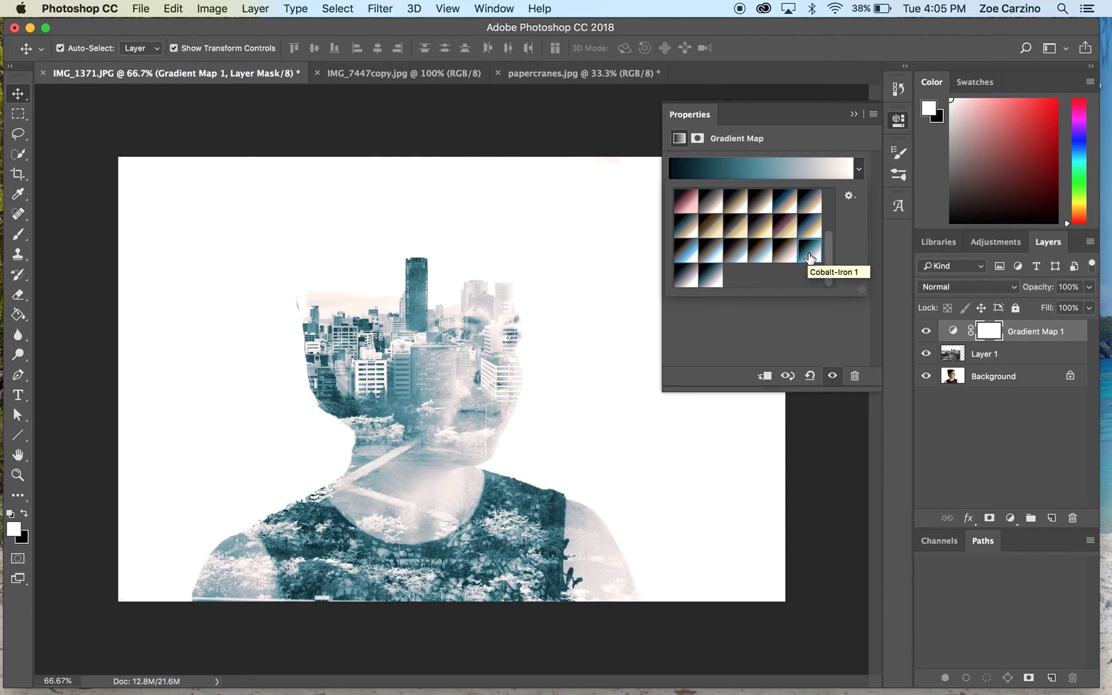
{"action": "scroll", "coordinate": [809, 257], "scroll_direction": "down", "scroll_amount": 3}
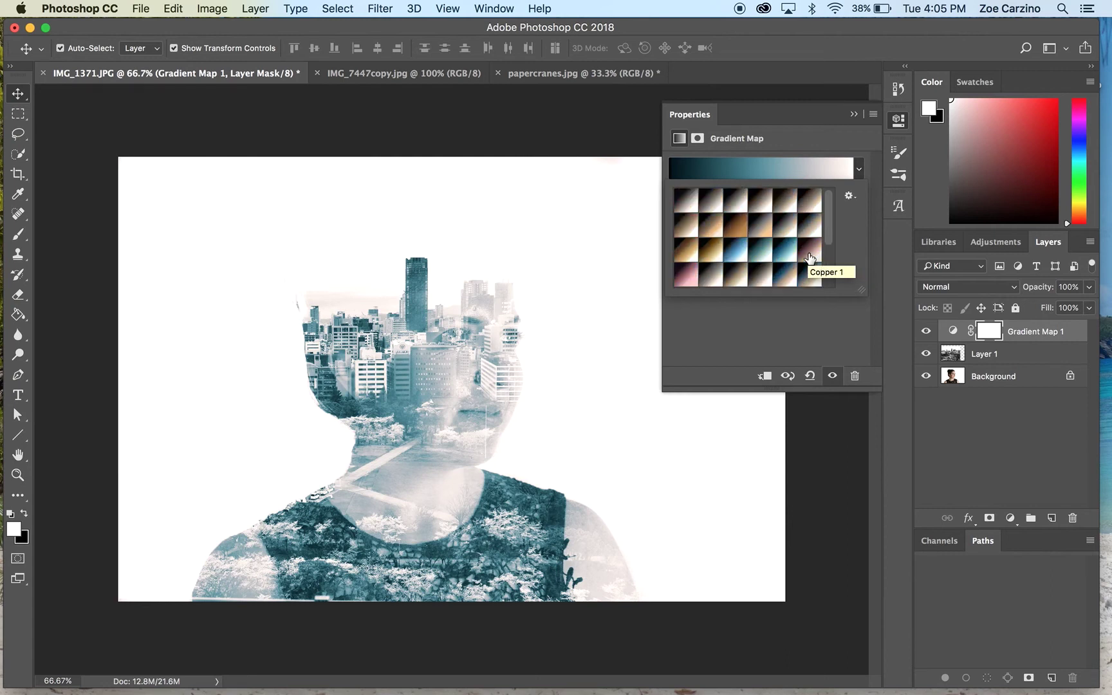
{"action": "scroll", "coordinate": [809, 257], "scroll_direction": "up", "scroll_amount": 3}
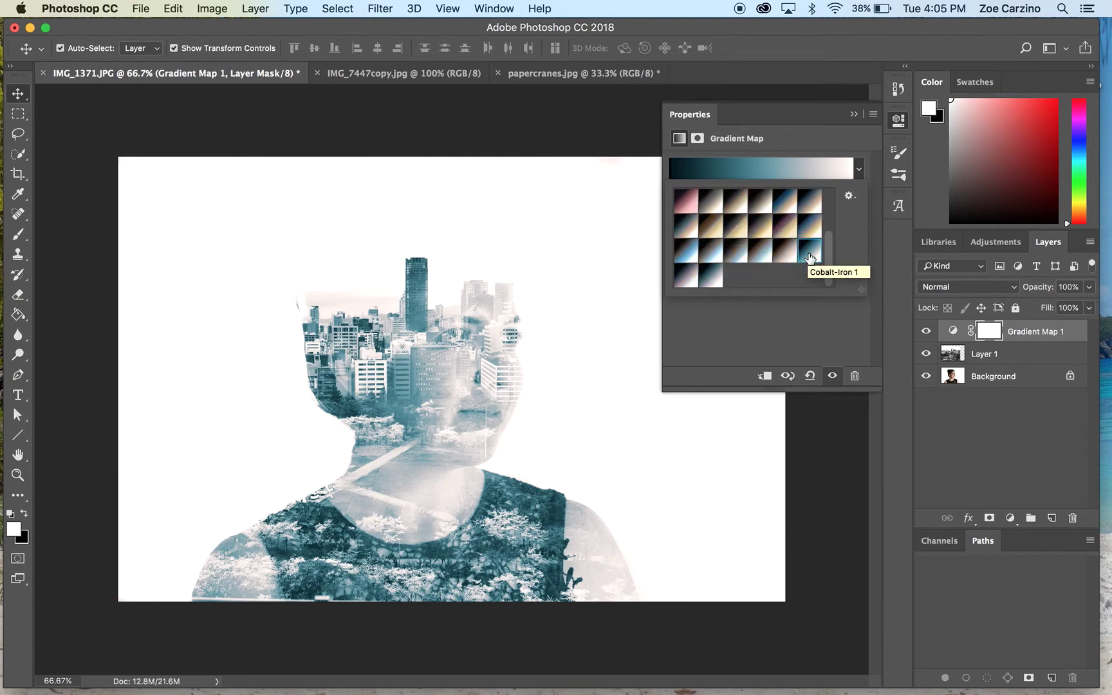
{"action": "left_click", "coordinate": [850, 198]}
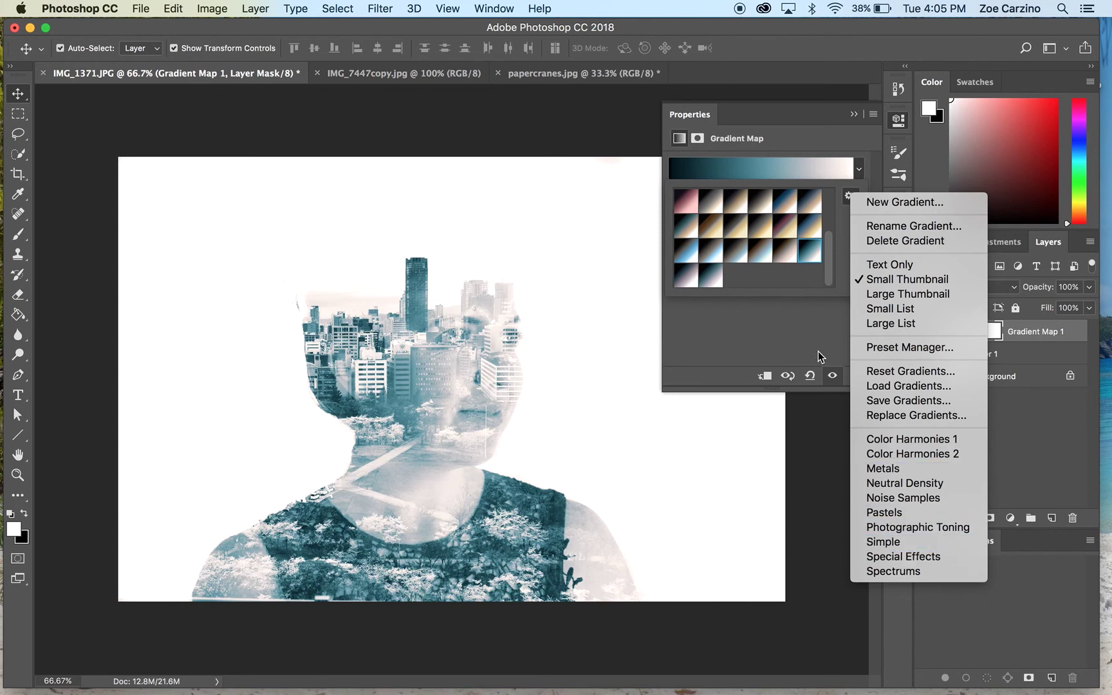
{"action": "left_click", "coordinate": [805, 333]}
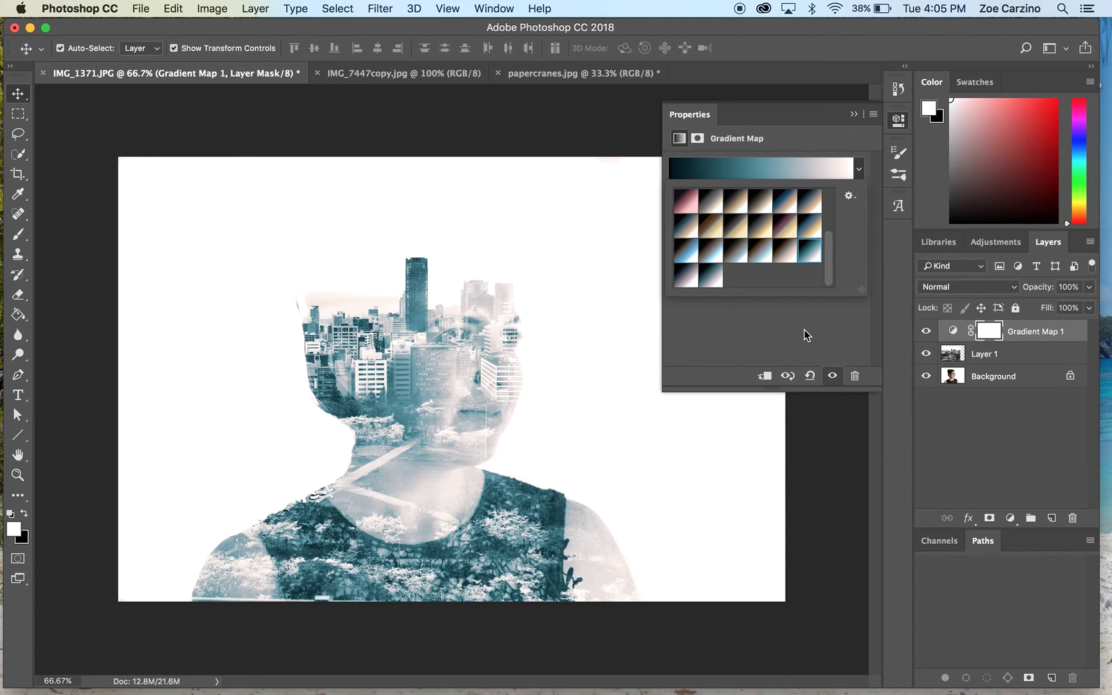
{"action": "left_click", "coordinate": [853, 116]}
{"action": "left_click", "coordinate": [853, 116]}
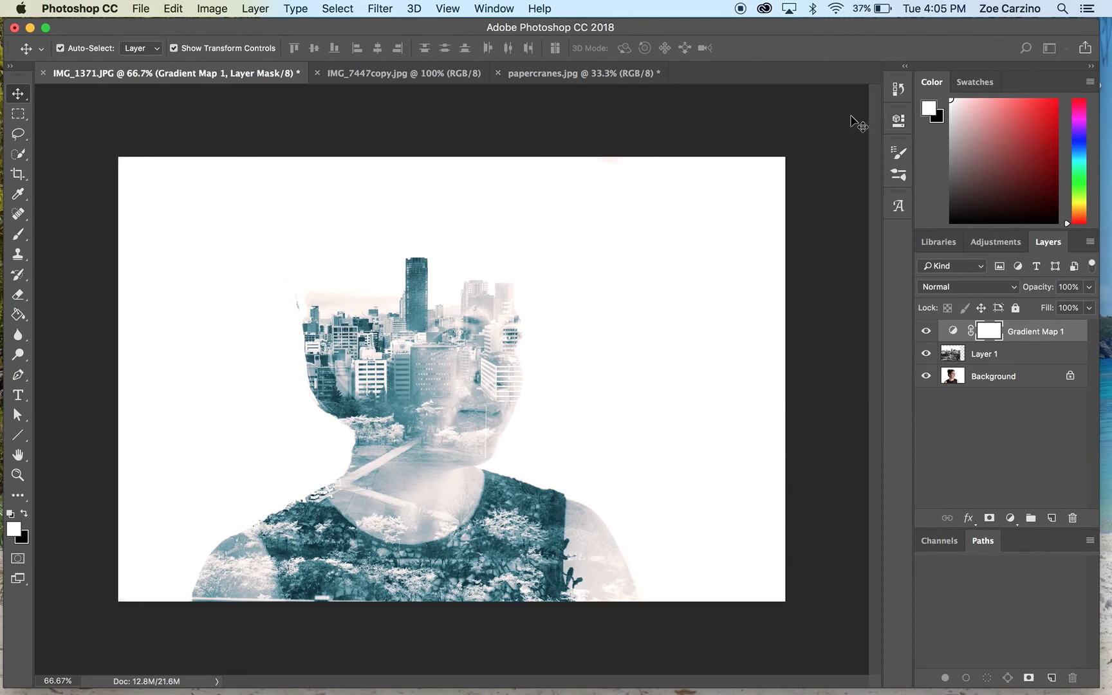
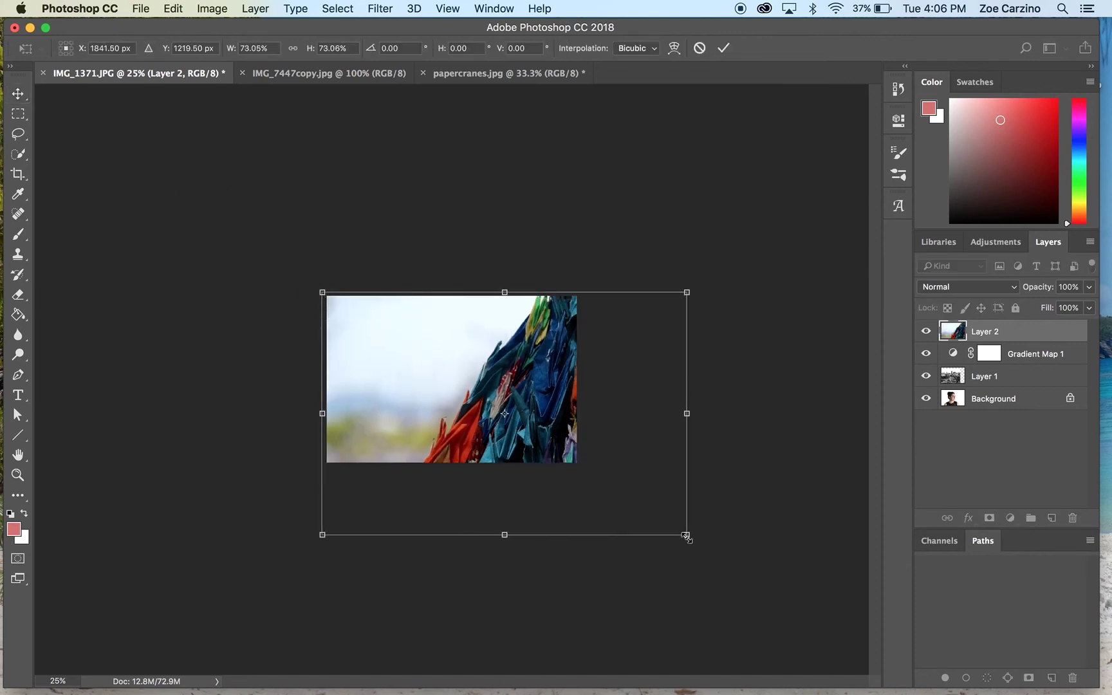
Scale the paper cranes layer down to about 51.9% to fit the canvas, apply the transformation and set its blending mode to Screen.
{"action": "left_click_drag", "start_coordinate": [682, 530], "coordinate": [571, 474]}
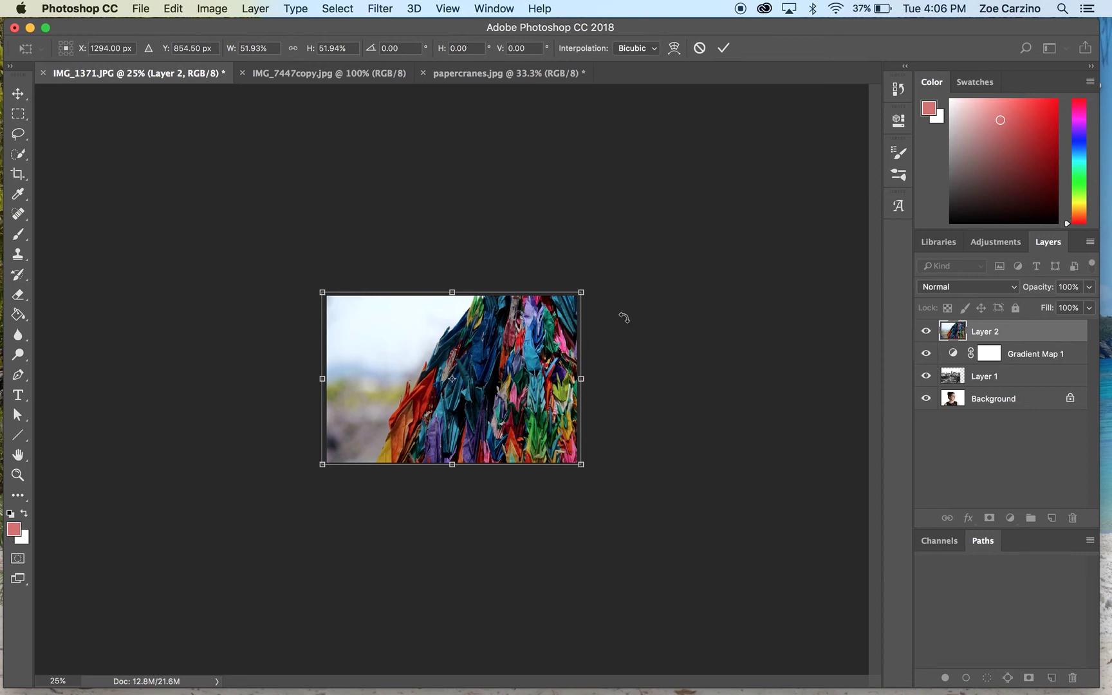
{"action": "key", "text": "Return"}
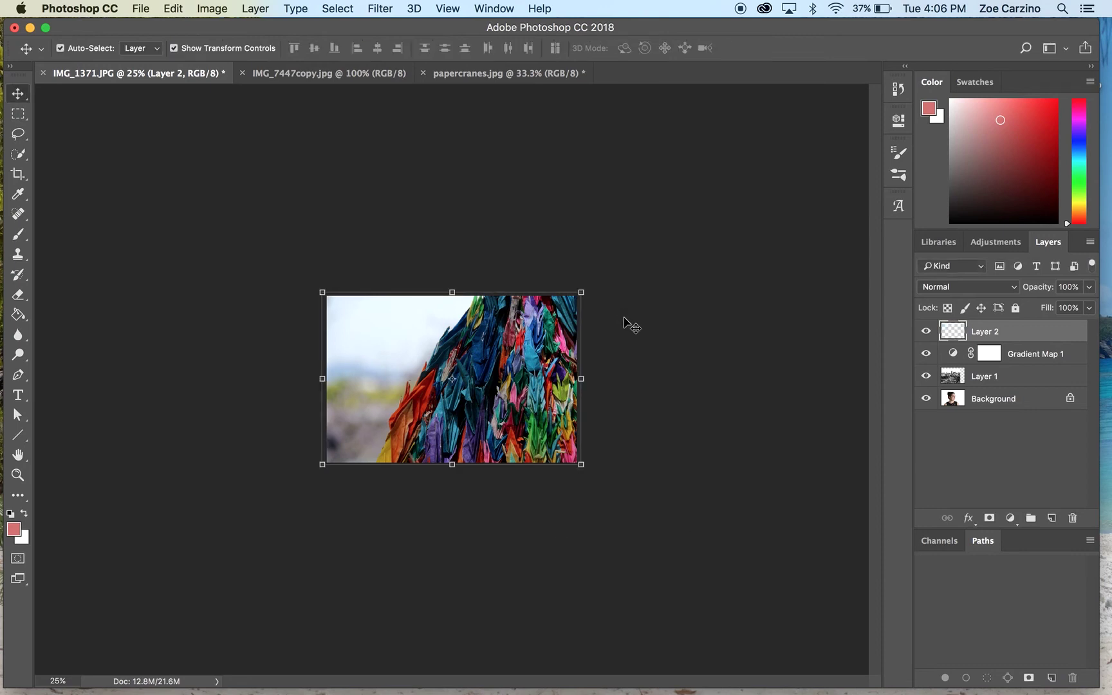
{"action": "key", "text": "super+plus"}
{"action": "key", "text": "super+plus"}
{"action": "key", "text": "super+plus"}
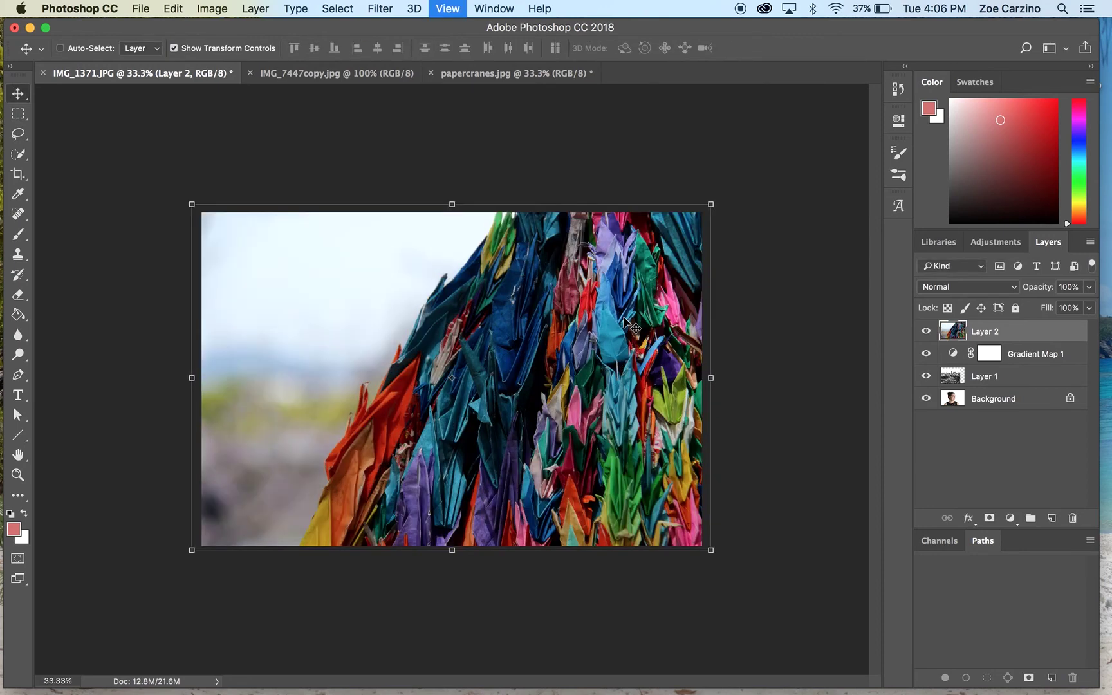
{"action": "key", "text": "super+plus"}
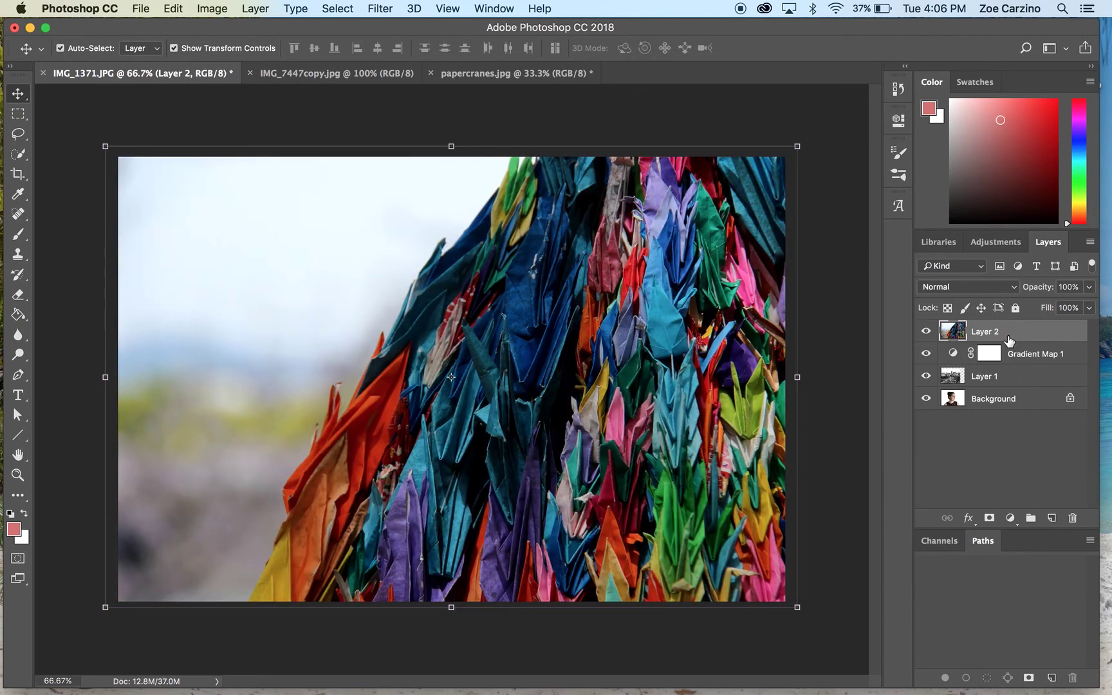
{"action": "left_click", "coordinate": [997, 287]}
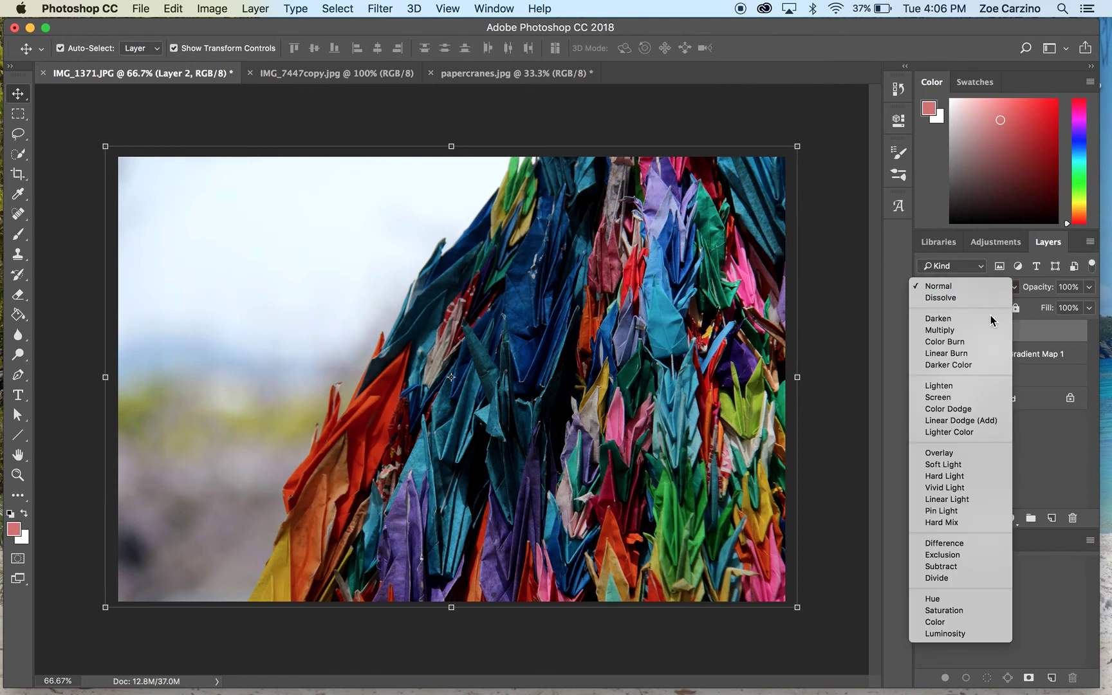
{"action": "left_click", "coordinate": [969, 398]}
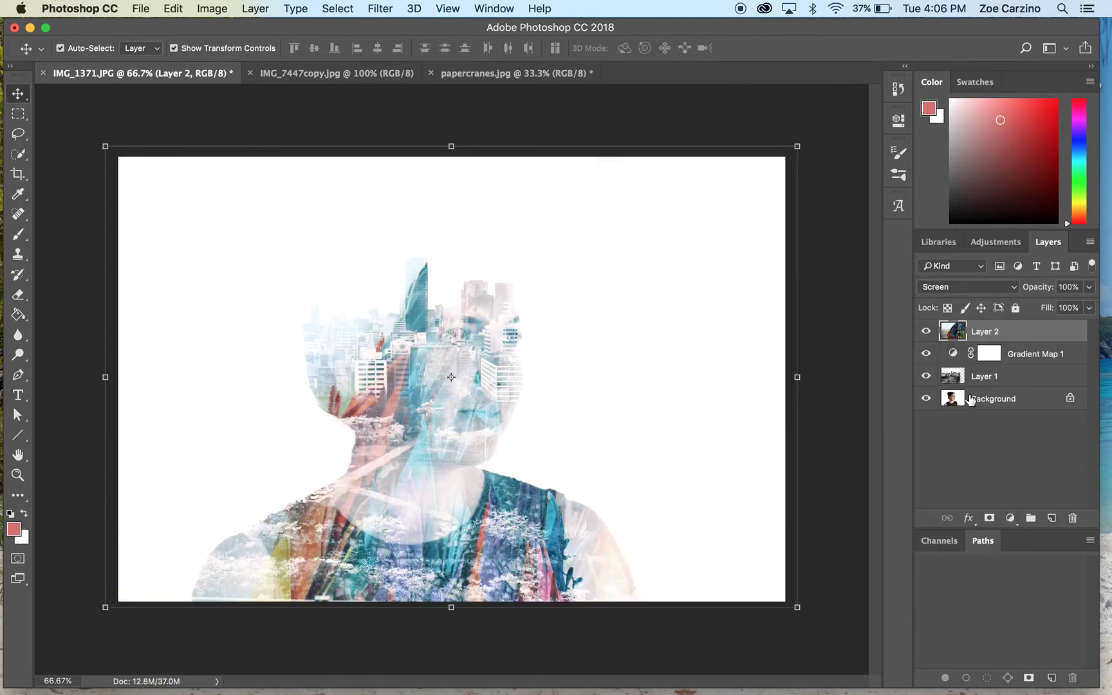
Reposition and enlarge the paper cranes layer over the woman, flush with the canvas's top edge, undo its trial rotation and apply the transformation.
{"action": "left_click_drag", "start_coordinate": [651, 475], "coordinate": [524, 488]}
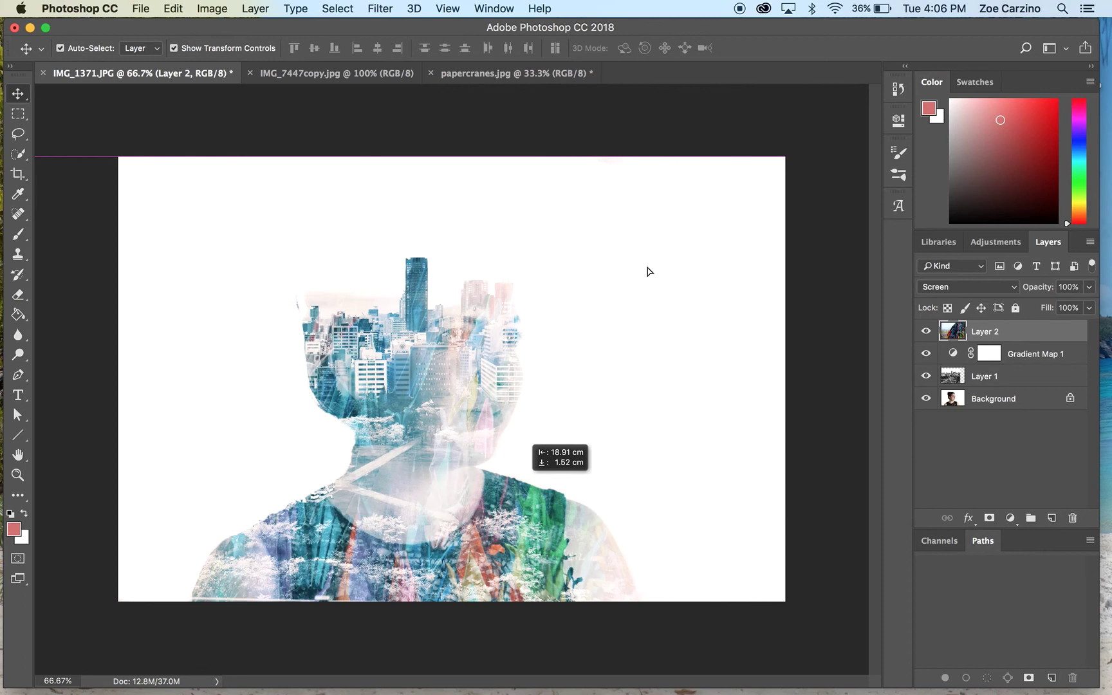
{"action": "left_click_drag", "start_coordinate": [678, 152], "coordinate": [646, 69]}
{"action": "left_click_drag", "start_coordinate": [577, 380], "coordinate": [558, 429]}
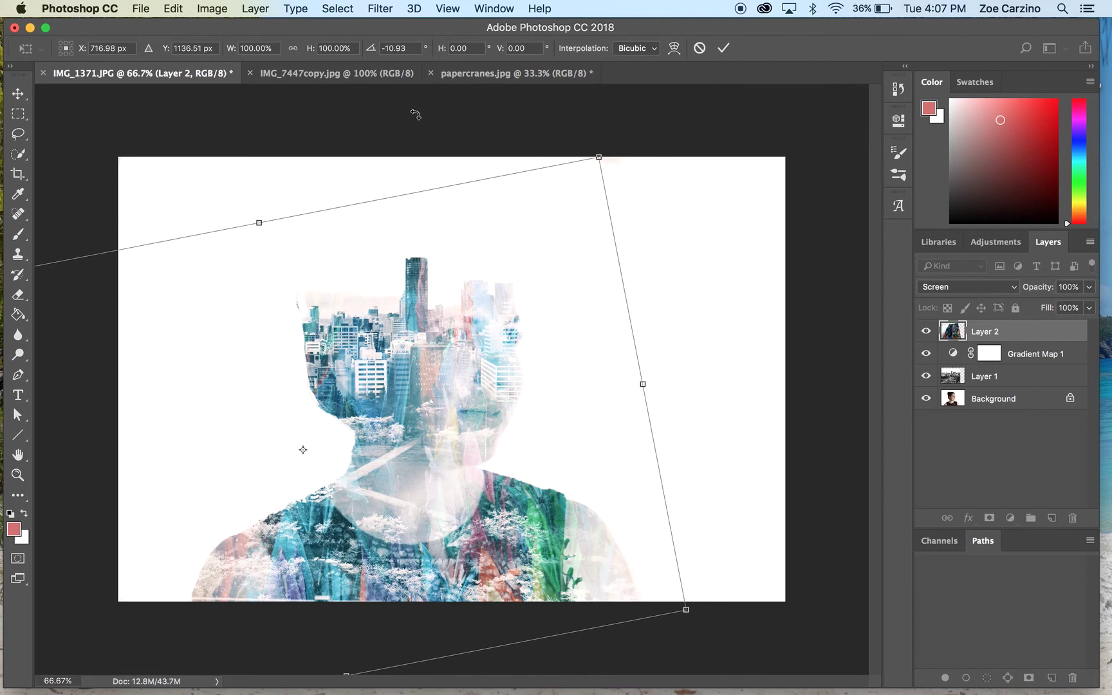
{"action": "key", "text": "super+z"}
{"action": "key", "text": "super+z"}
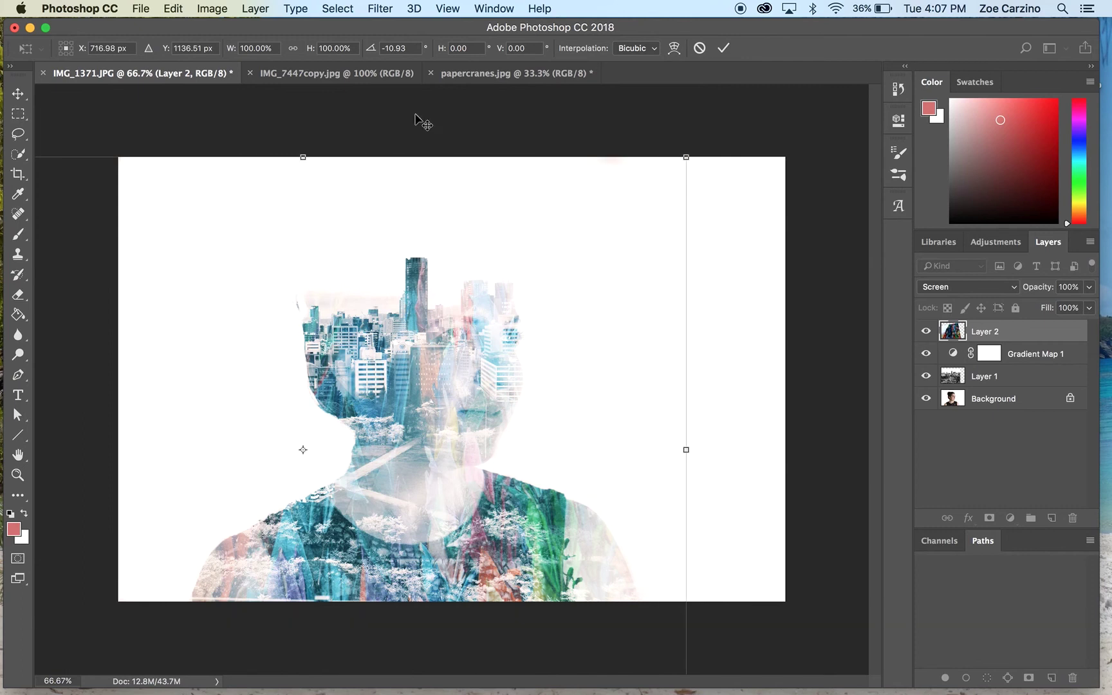
{"action": "key", "text": "Return"}
{"action": "left_click", "coordinate": [147, 95]}
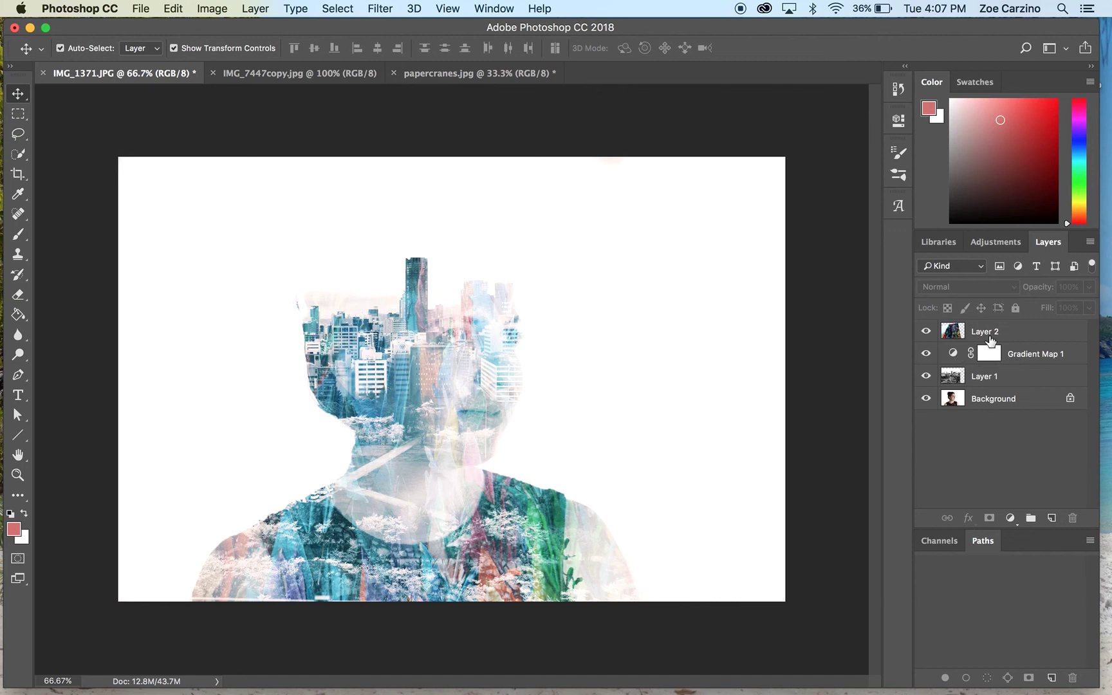
Try the paper cranes layer beneath the Gradient Map layer and return it to the top of the layer stack.
{"action": "left_click", "coordinate": [1020, 334]}
{"action": "left_click_drag", "start_coordinate": [1019, 336], "coordinate": [1022, 374]}
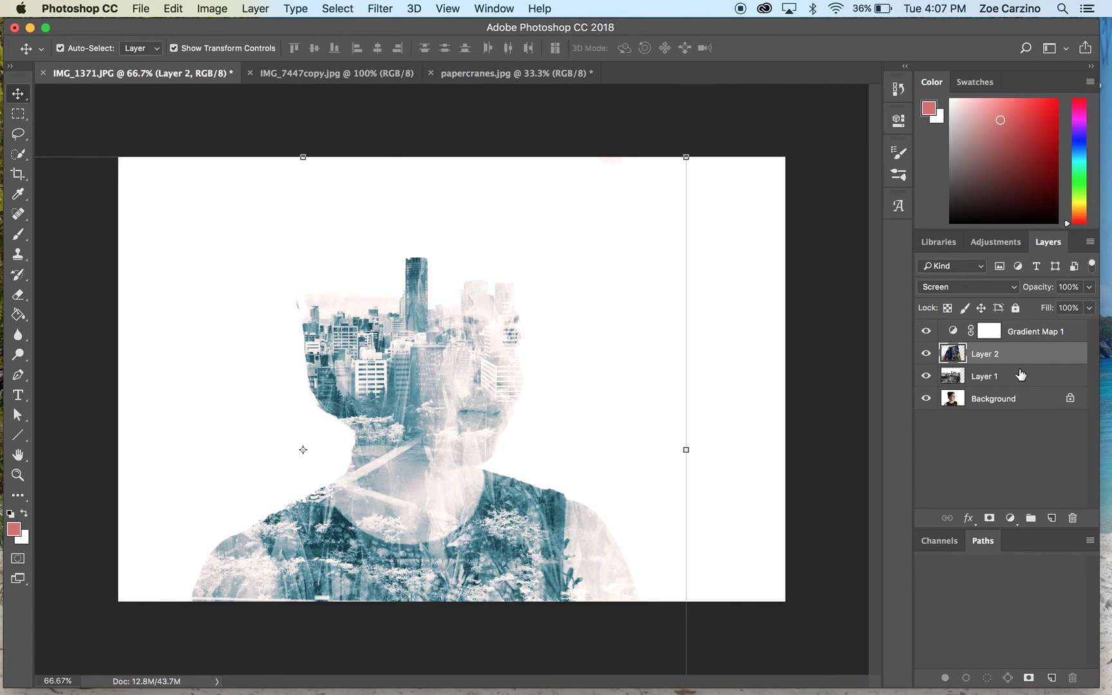
{"action": "left_click_drag", "start_coordinate": [1020, 354], "coordinate": [1016, 330]}
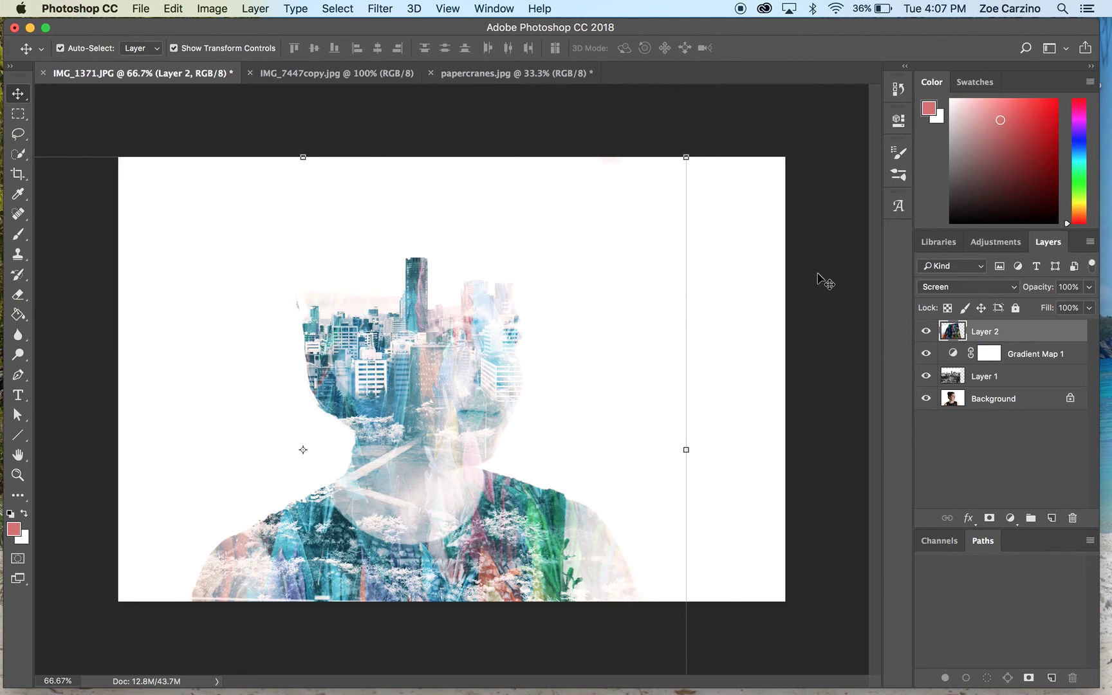
Add a Curves adjustment layer above the paper cranes layer and shape a gentle S-curve that brightens highlights and deepens shadows.
{"action": "left_click", "coordinate": [1011, 518]}
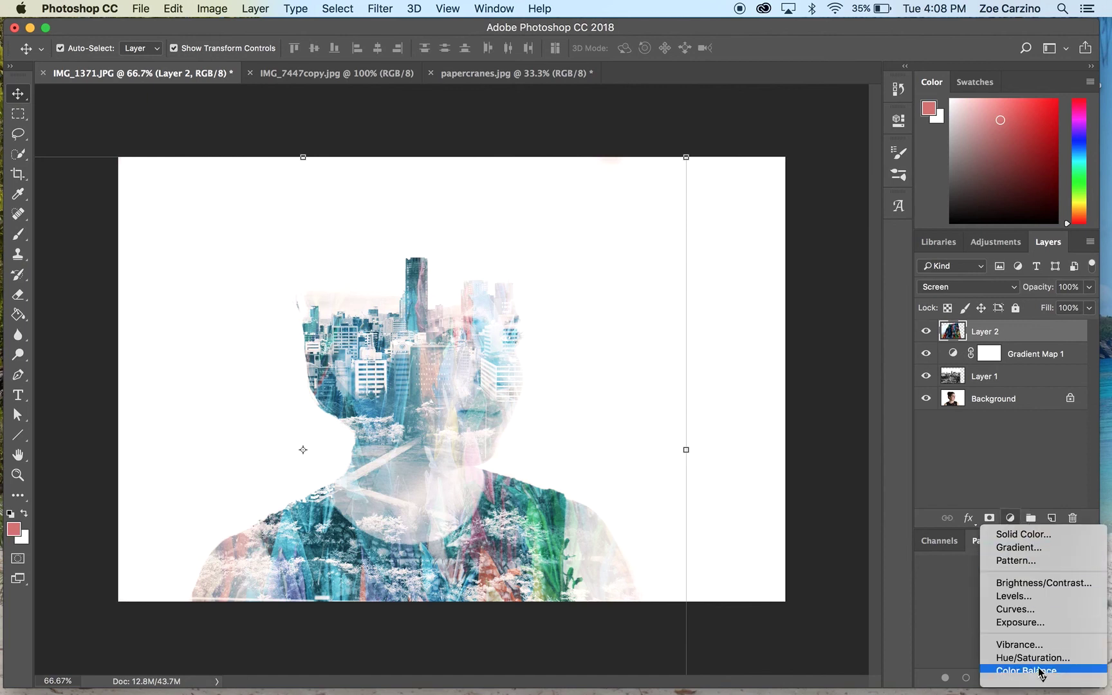
{"action": "left_click", "coordinate": [1034, 612]}
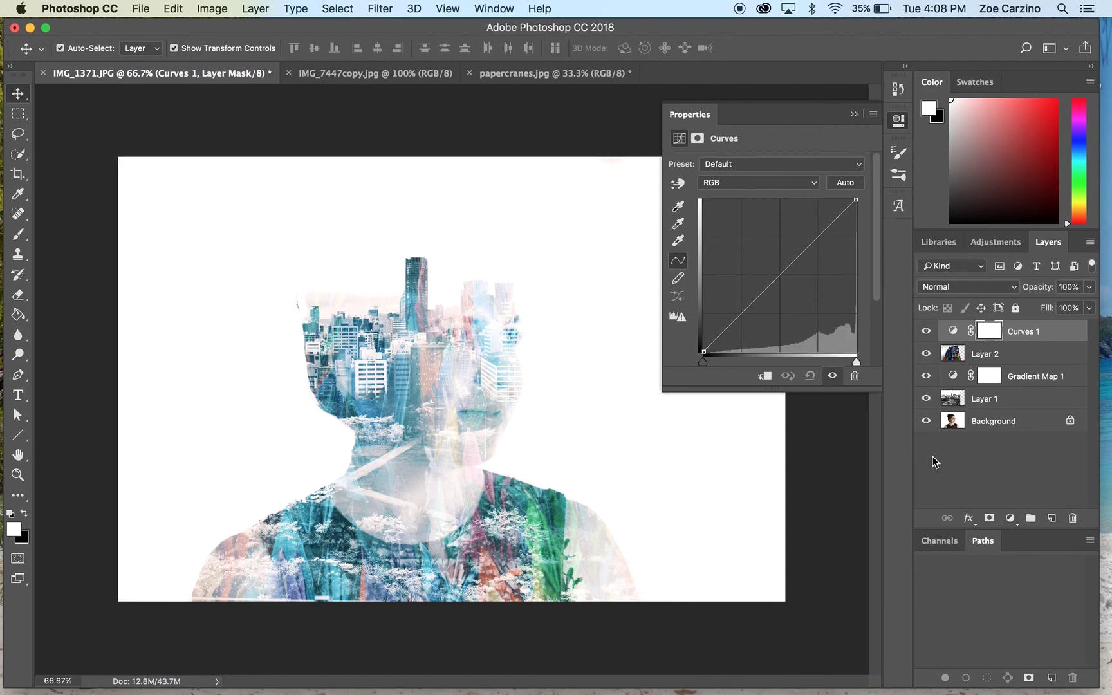
{"action": "left_click", "coordinate": [817, 236]}
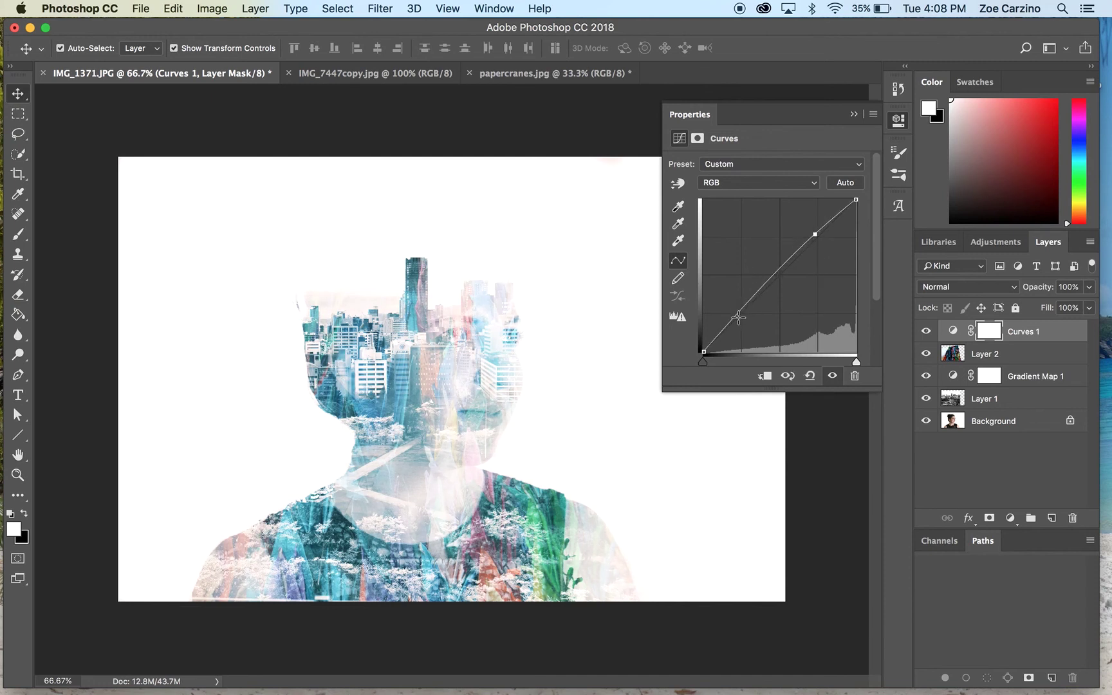
{"action": "left_click_drag", "start_coordinate": [739, 312], "coordinate": [750, 325]}
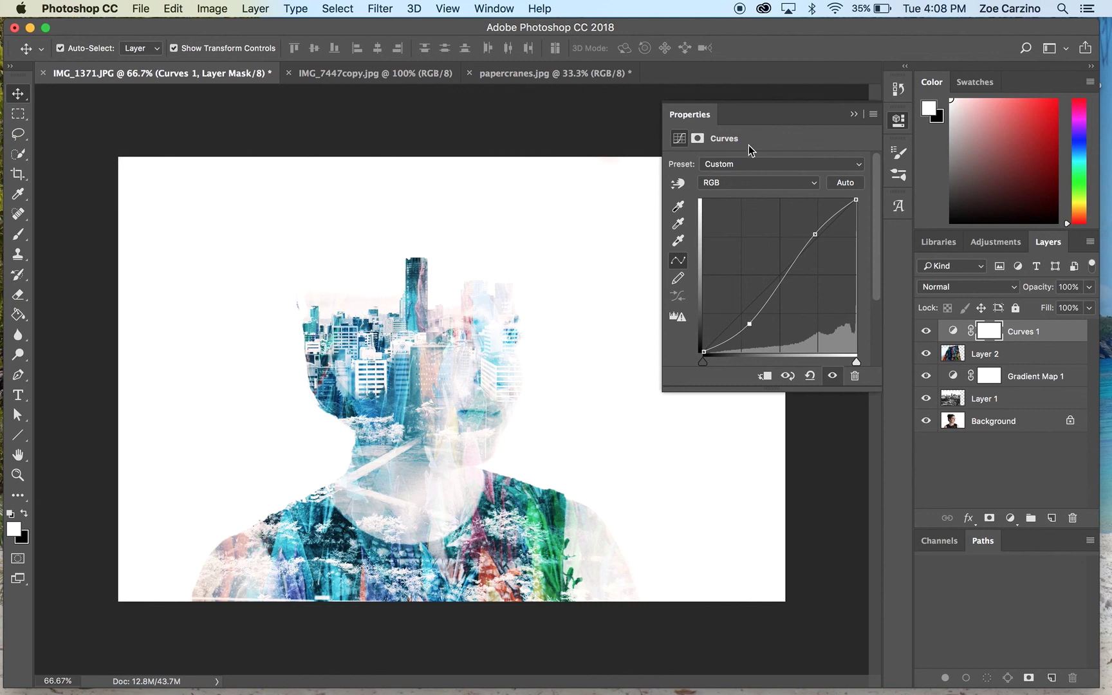
{"action": "left_click", "coordinate": [854, 114]}
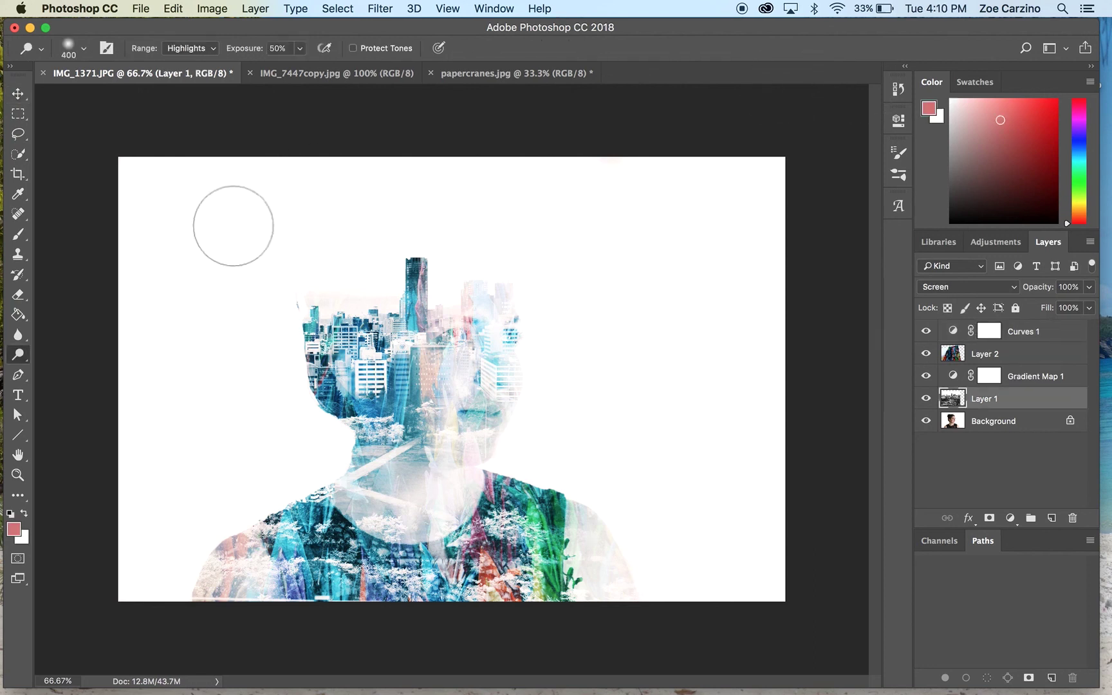
Activate the Move tool and deselect the cityscape layer.
{"action": "left_click", "coordinate": [19, 94]}
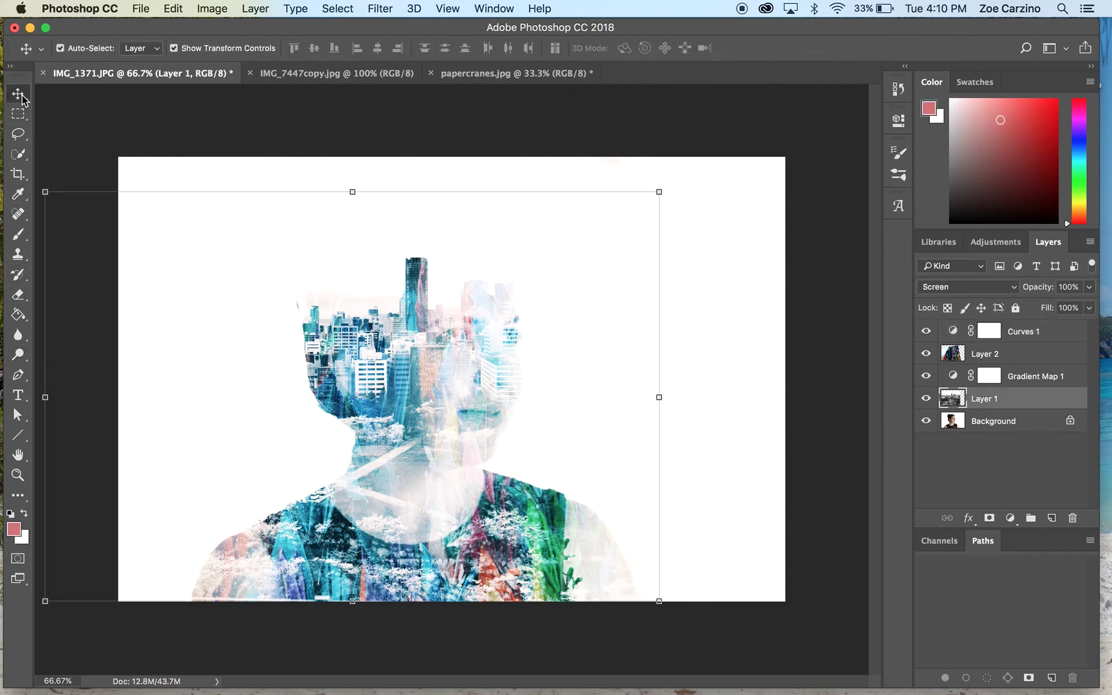
{"action": "left_click", "coordinate": [438, 155]}
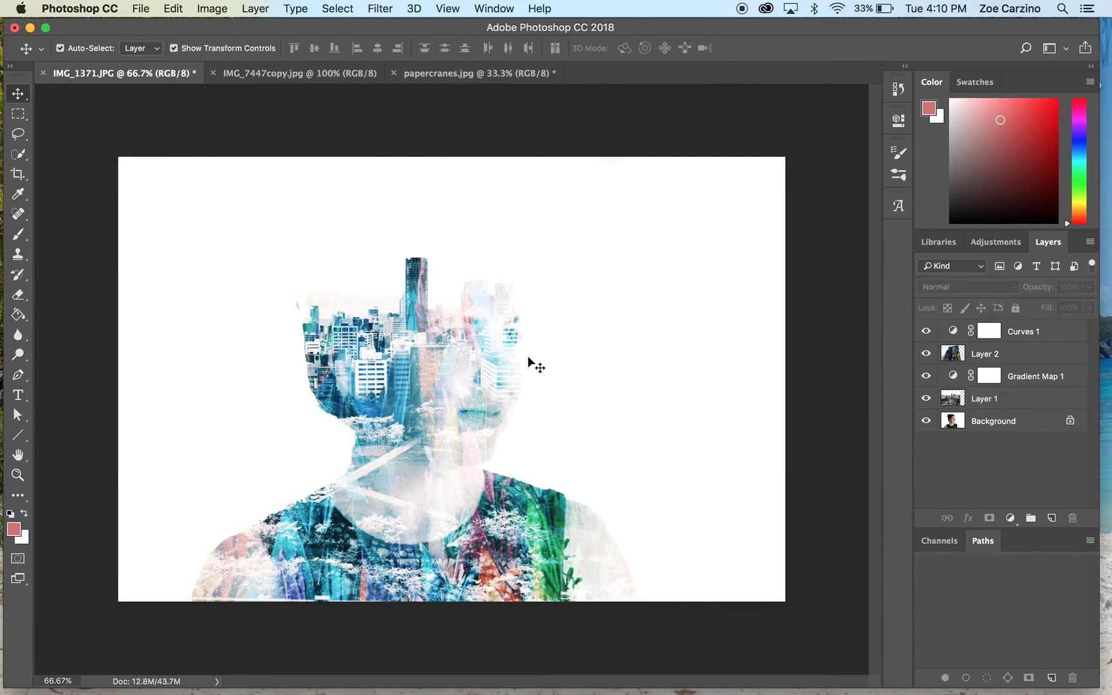
{"action": "left_click", "coordinate": [18, 295]}
{"action": "left_click", "coordinate": [84, 48]}
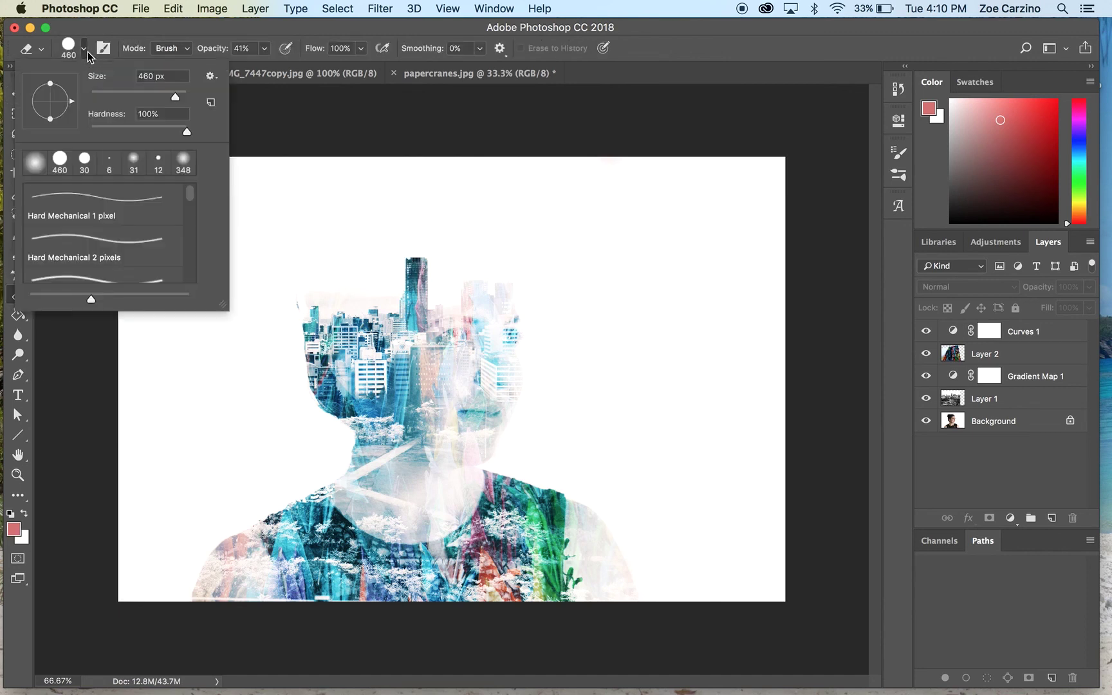
{"action": "left_click", "coordinate": [37, 164]}
{"action": "key", "text": "o"}
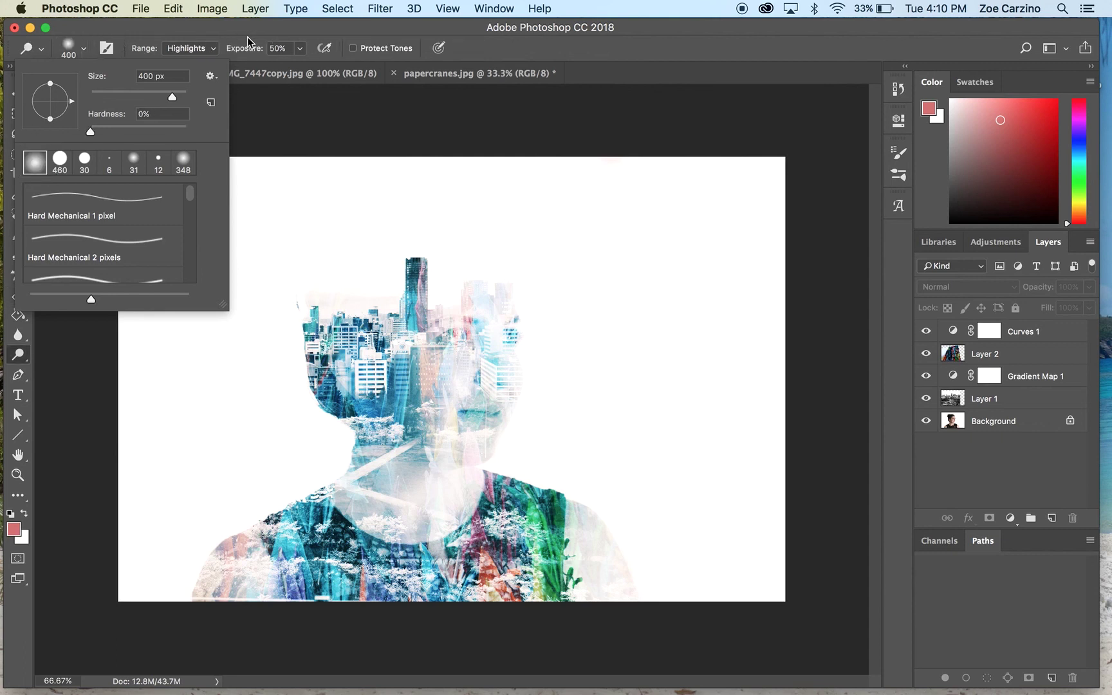
{"action": "left_click", "coordinate": [18, 315]}
Set the Eraser to a soft round brush 444 px in size with 0% hardness.
{"action": "left_click", "coordinate": [18, 295]}
{"action": "left_click", "coordinate": [83, 49]}
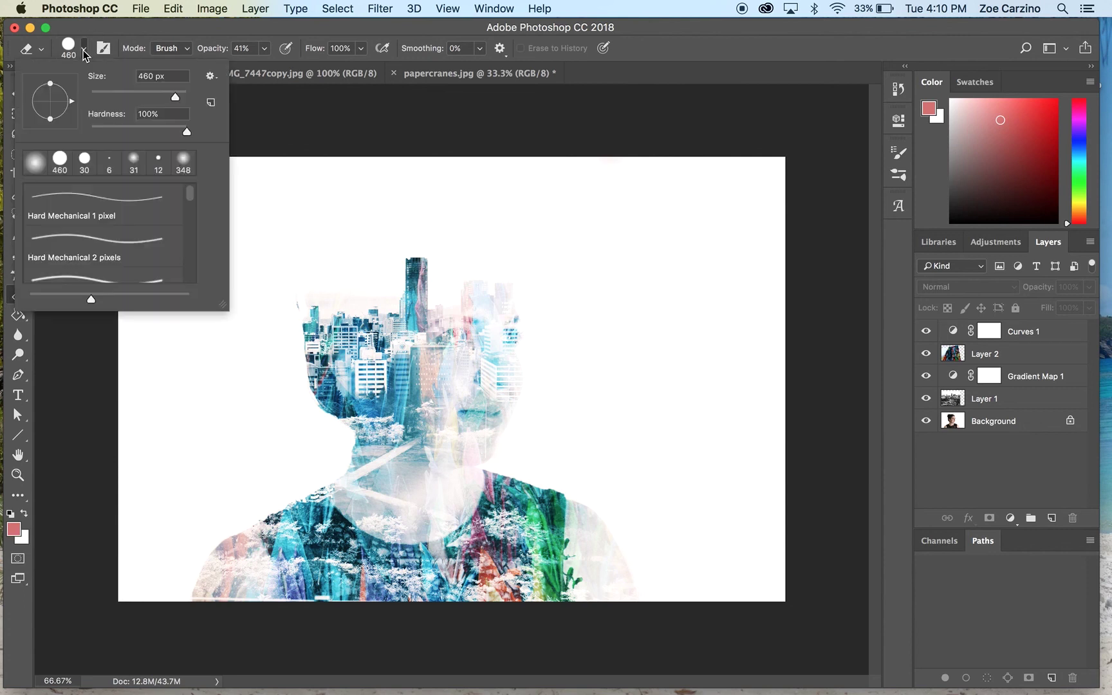
{"action": "left_click", "coordinate": [181, 159]}
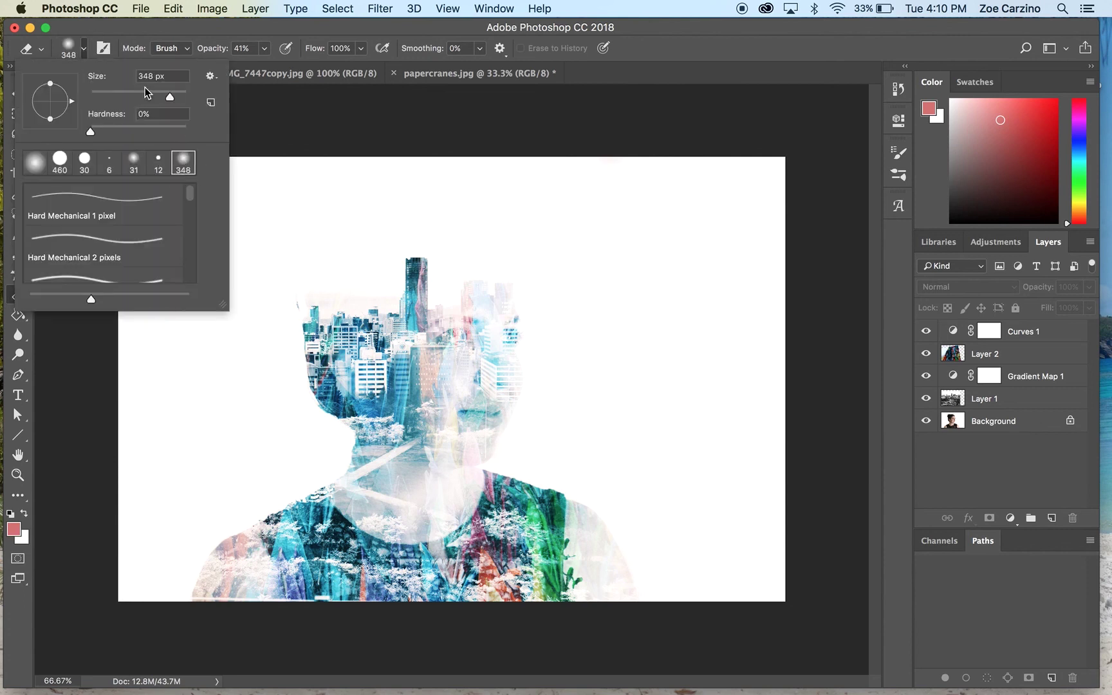
{"action": "left_click_drag", "start_coordinate": [170, 96], "coordinate": [176, 97]}
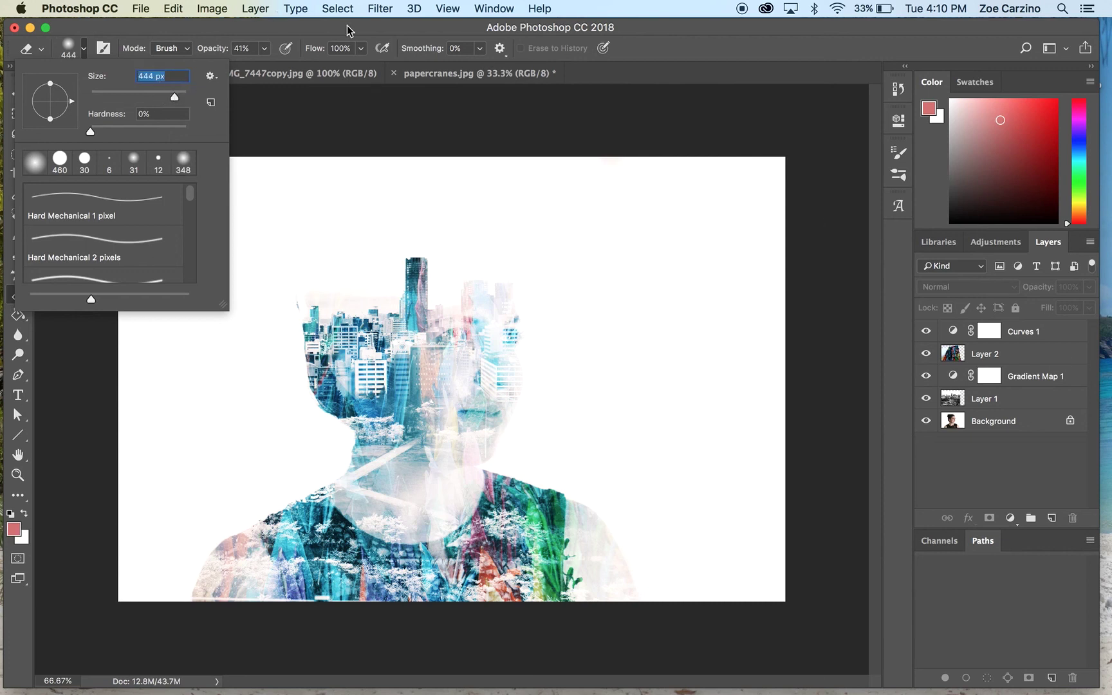
Set the Eraser opacity to 51% and soften the cityscape layer (Layer 1) over the eye, mouth, forehead and front of the face.
{"action": "left_click", "coordinate": [258, 31]}
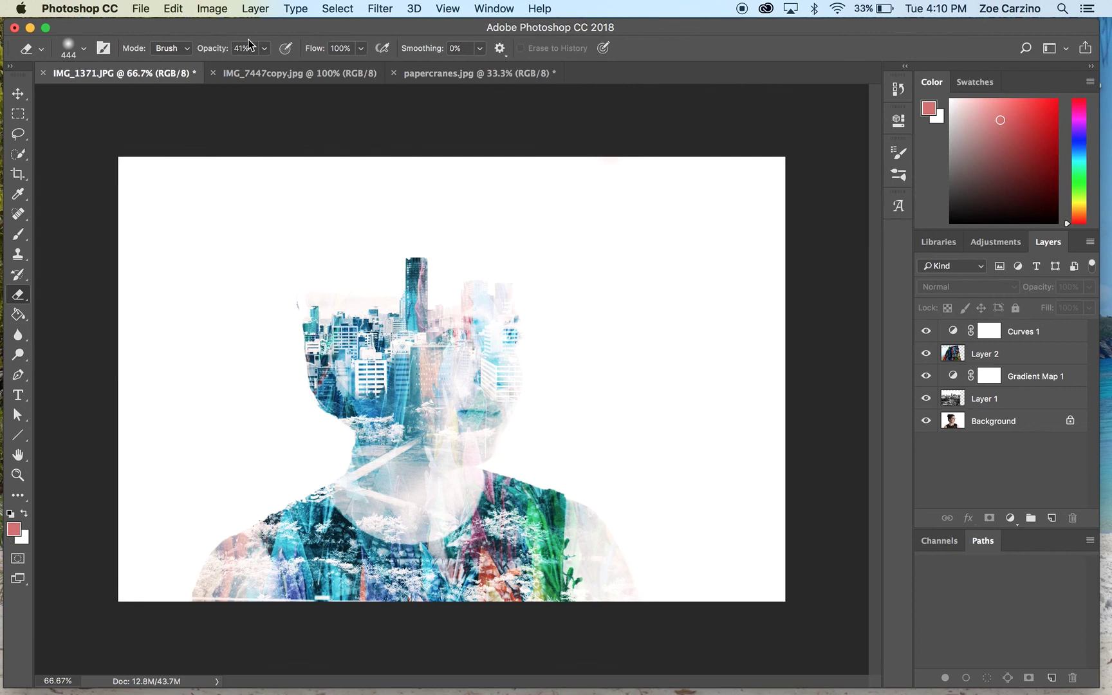
{"action": "left_click", "coordinate": [264, 51]}
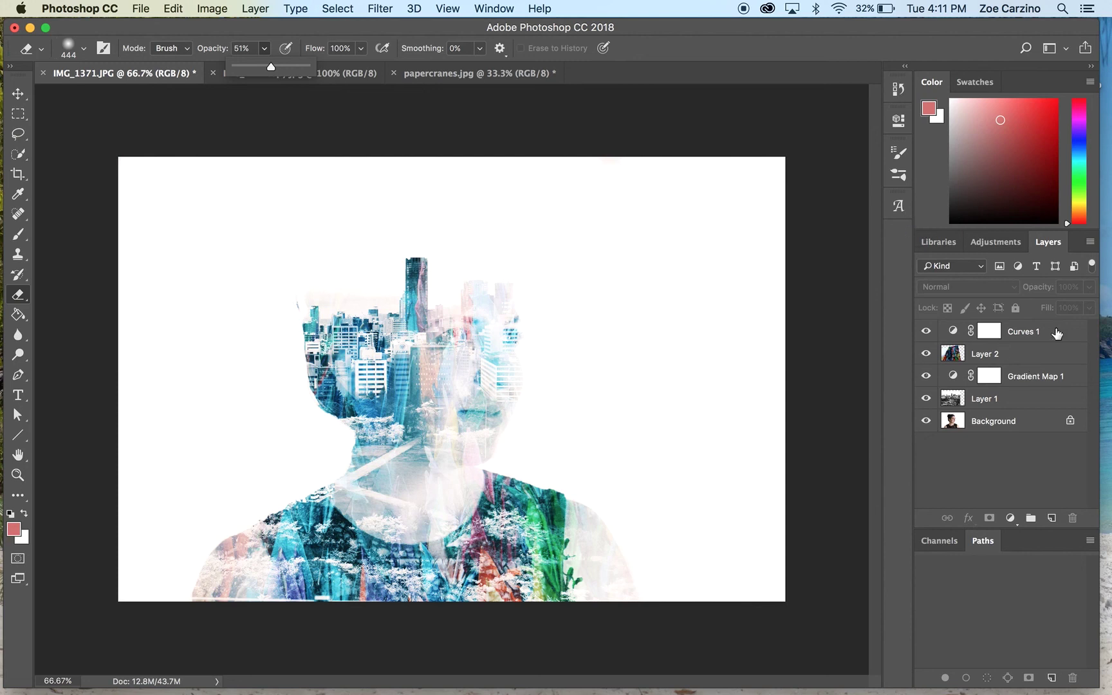
{"action": "left_click", "coordinate": [994, 403]}
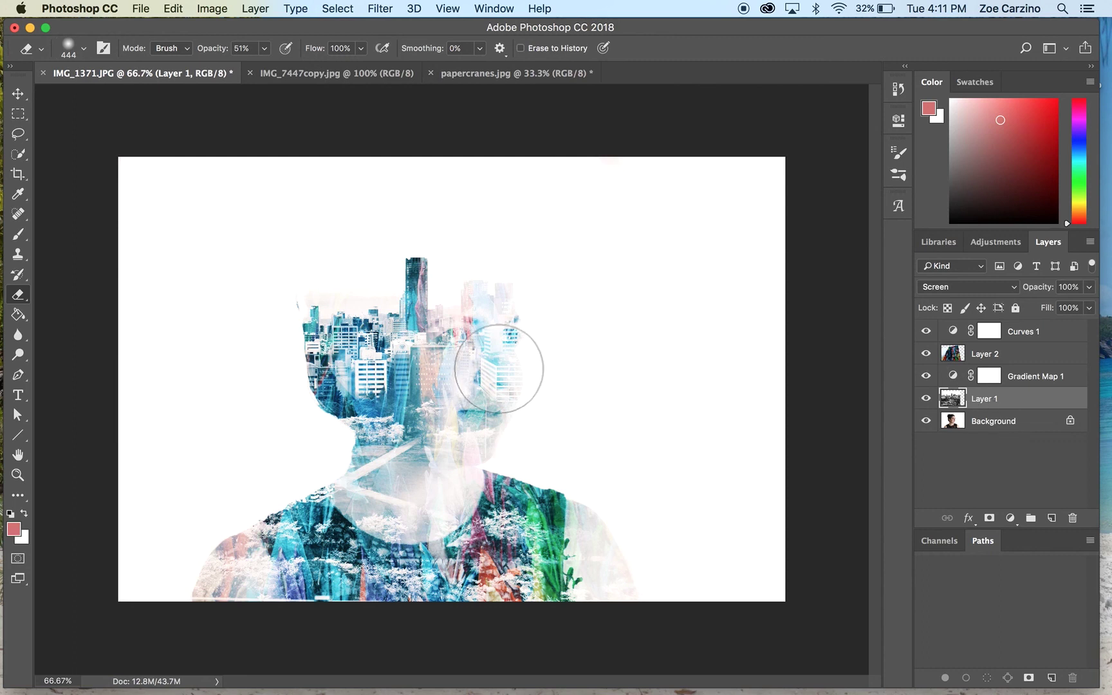
{"action": "mouse_move", "coordinate": [514, 367]}
{"action": "left_mouse_down"}
{"action": "mouse_move", "coordinate": [465, 372]}
{"action": "mouse_move", "coordinate": [479, 346]}
{"action": "mouse_move", "coordinate": [521, 372]}
{"action": "left_mouse_up"}
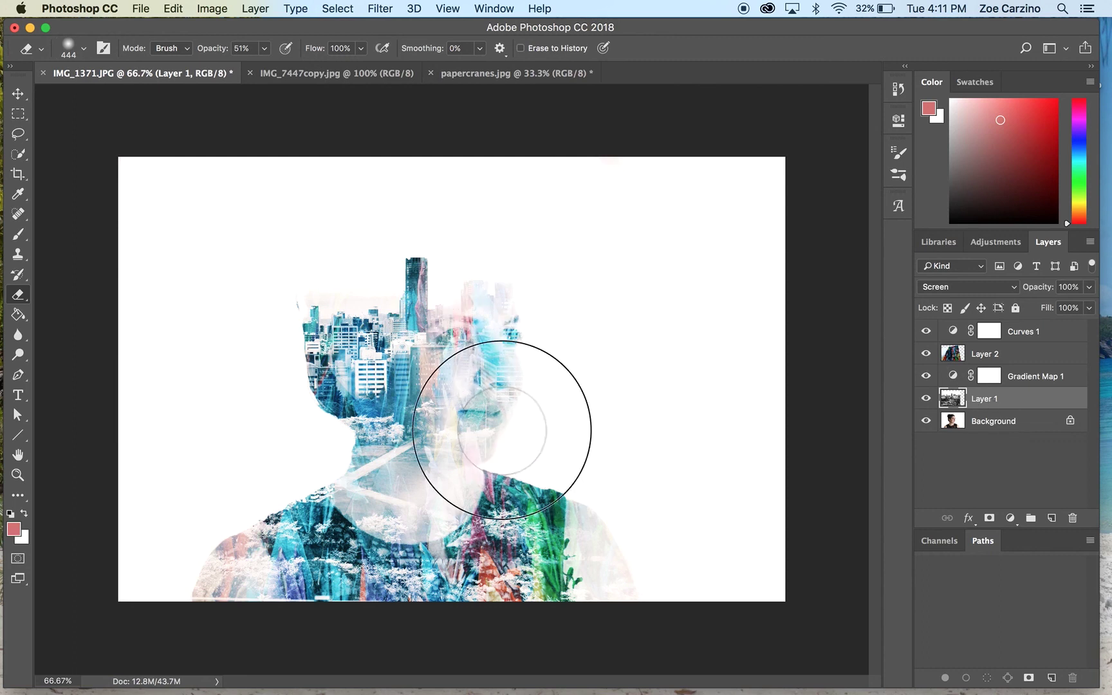
{"action": "left_click_drag", "start_coordinate": [527, 231], "coordinate": [521, 249]}
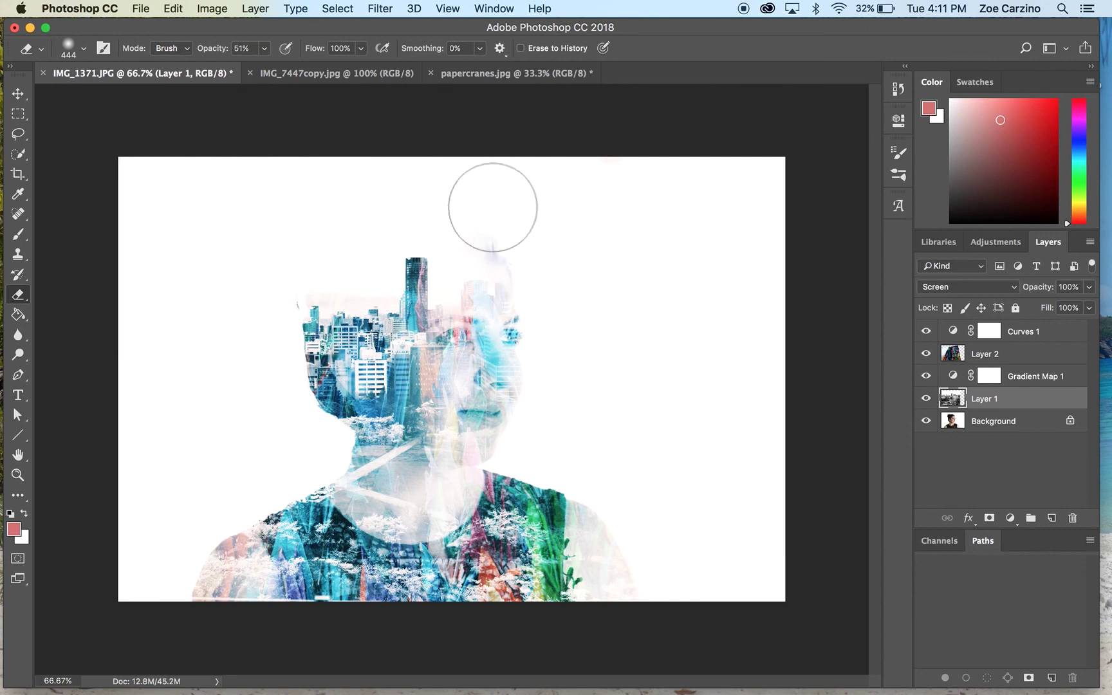
{"action": "left_click", "coordinate": [280, 302]}
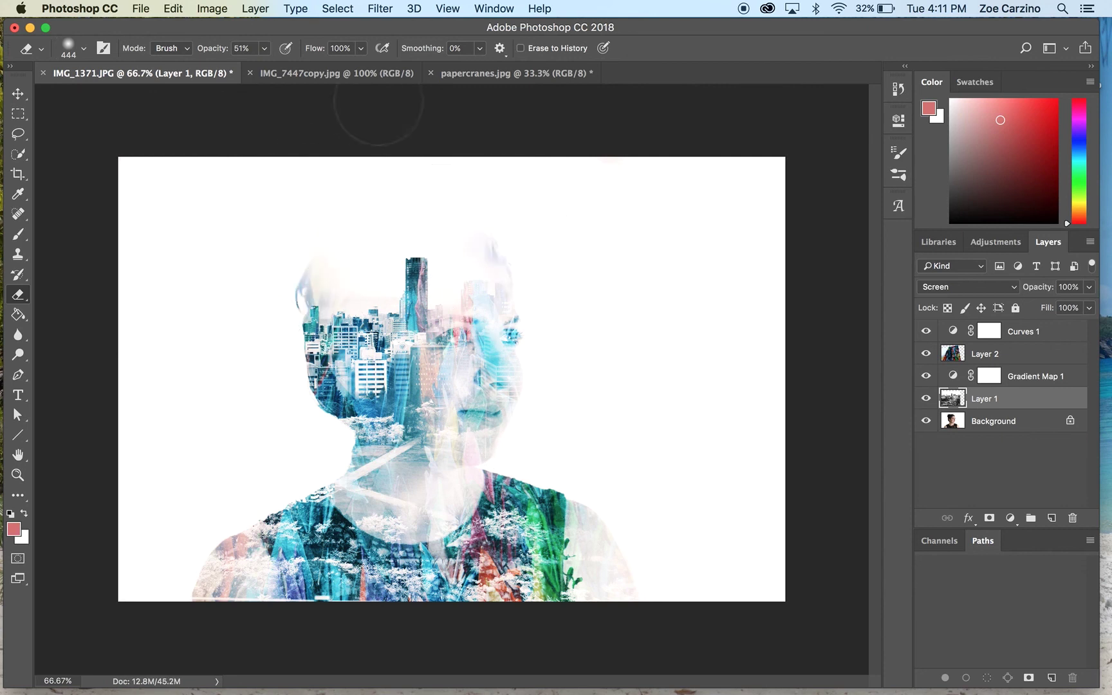
{"action": "left_click_drag", "start_coordinate": [305, 279], "coordinate": [311, 350]}
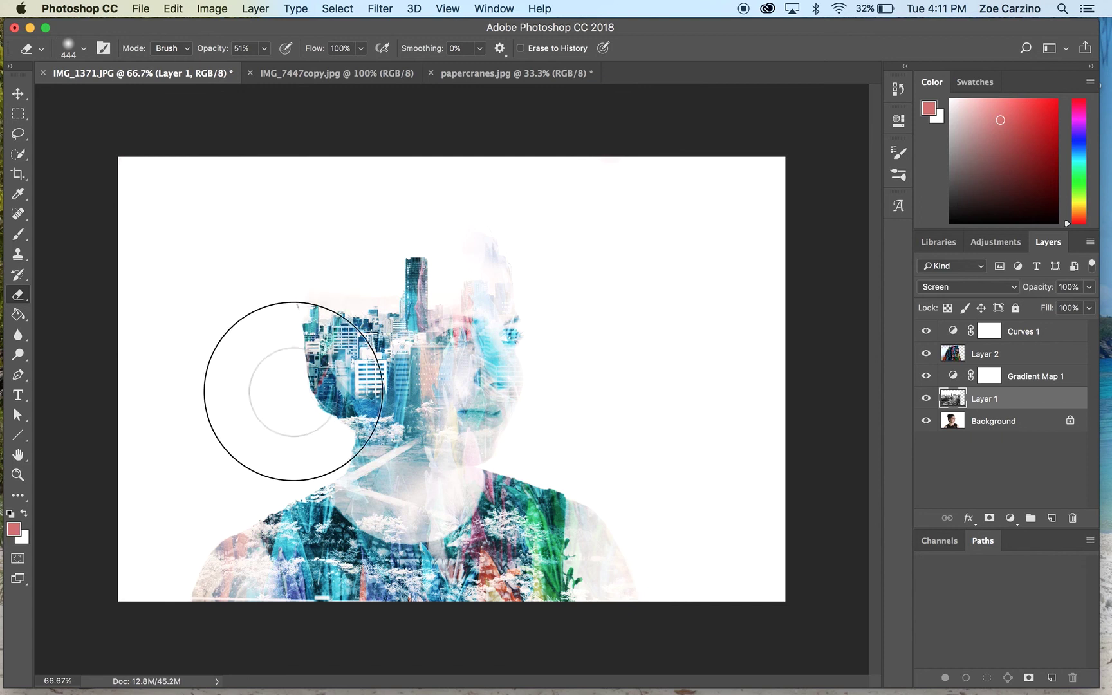
{"action": "mouse_move", "coordinate": [559, 427]}
{"action": "left_mouse_down"}
{"action": "mouse_move", "coordinate": [504, 466]}
{"action": "mouse_move", "coordinate": [520, 493]}
{"action": "mouse_move", "coordinate": [505, 386]}
{"action": "left_mouse_up"}
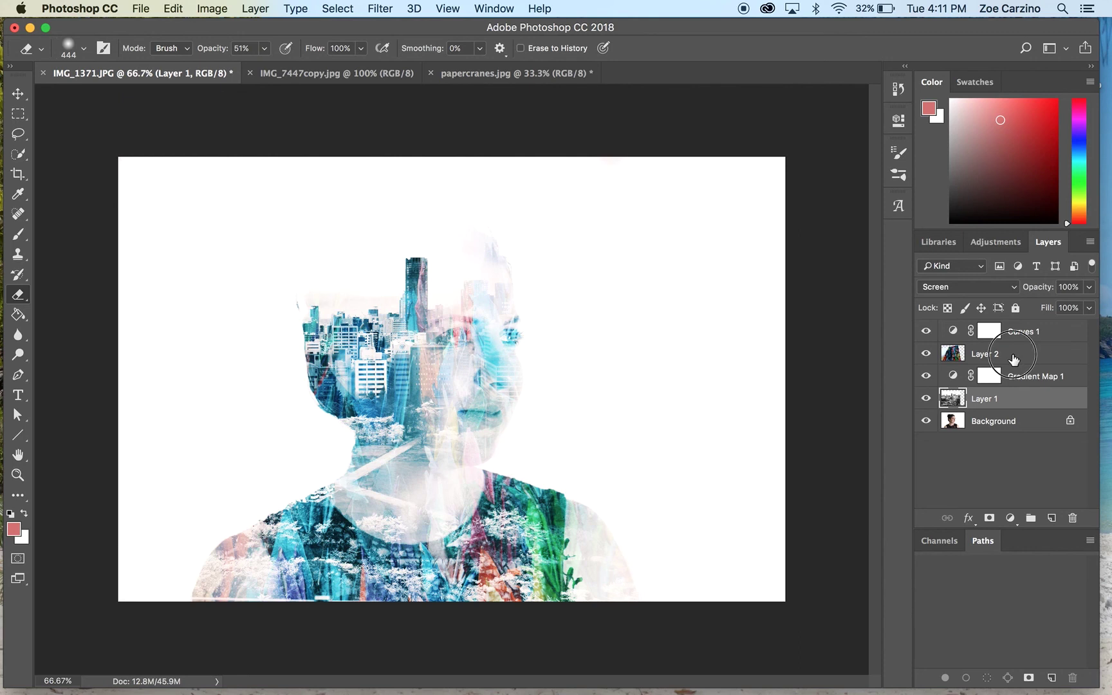
Partly erase the paper cranes layer (Layer 2) over the face and neck, and the cityscape layer (Layer 1) around the jaw and neck.
{"action": "left_click", "coordinate": [1002, 353]}
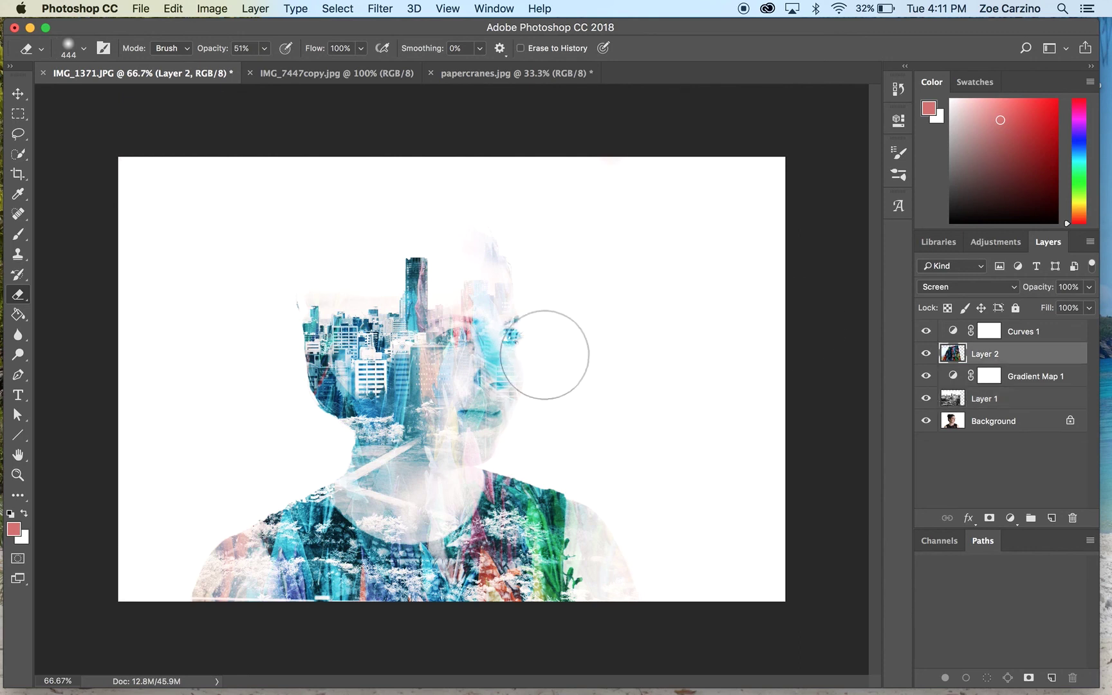
{"action": "mouse_move", "coordinate": [450, 341]}
{"action": "left_mouse_down"}
{"action": "mouse_move", "coordinate": [460, 351]}
{"action": "mouse_move", "coordinate": [451, 356]}
{"action": "left_mouse_up"}
{"action": "mouse_move", "coordinate": [494, 509]}
{"action": "left_mouse_down"}
{"action": "mouse_move", "coordinate": [509, 460]}
{"action": "mouse_move", "coordinate": [499, 473]}
{"action": "left_mouse_up"}
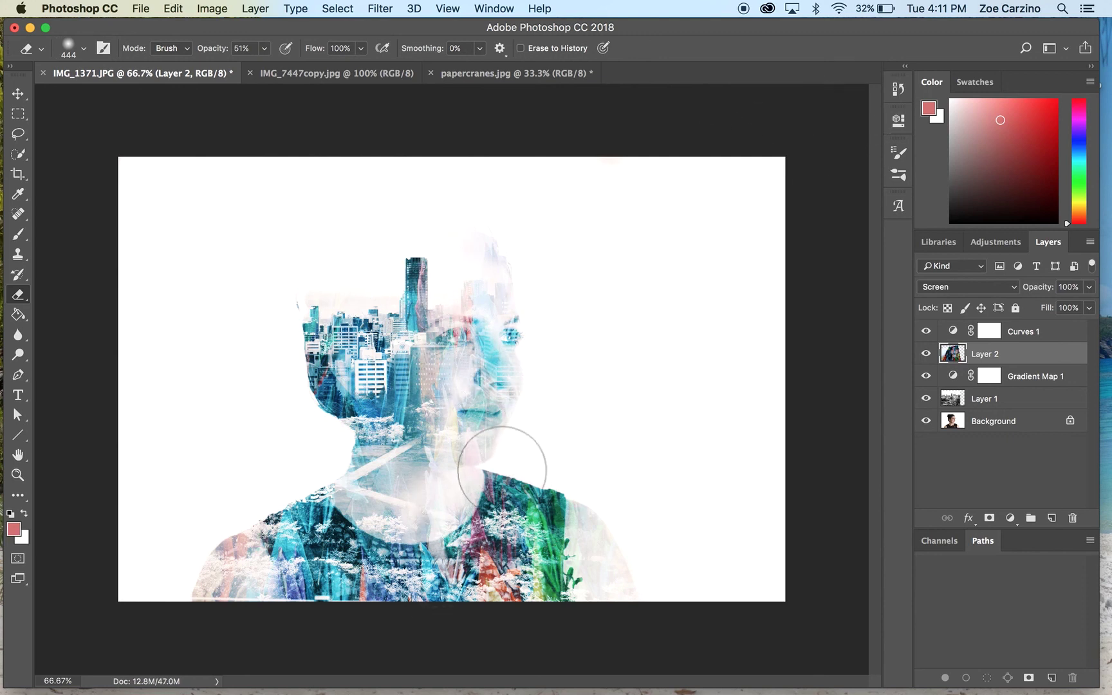
{"action": "left_click", "coordinate": [986, 399]}
{"action": "left_click_drag", "start_coordinate": [513, 496], "coordinate": [509, 467]}
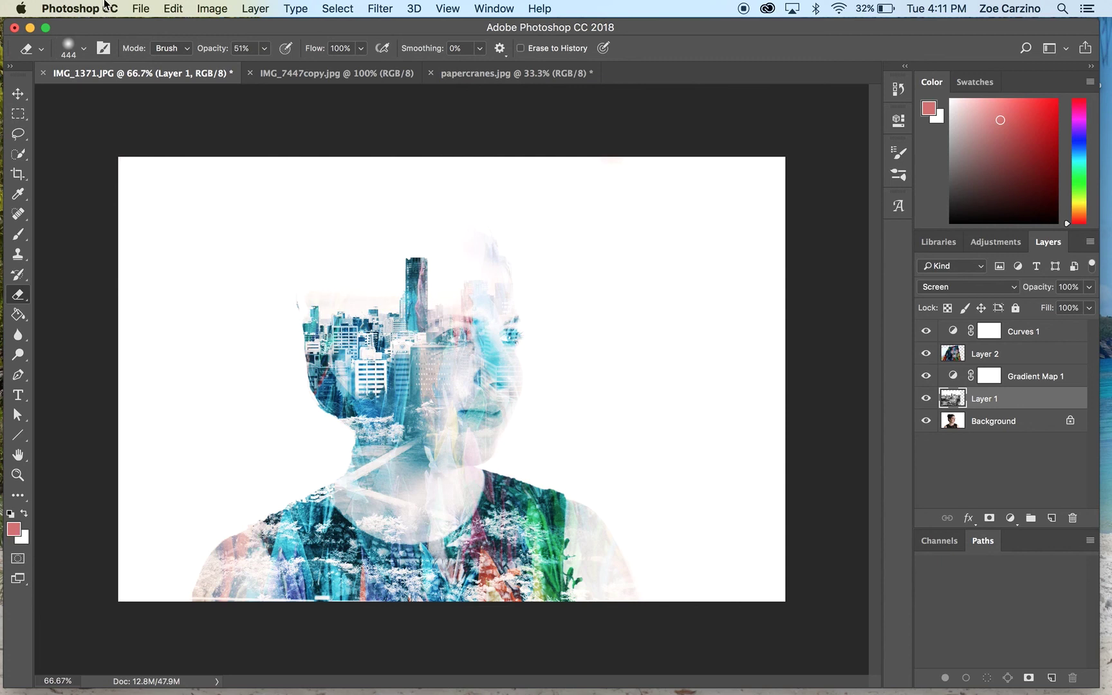
Save a JPEG copy of the composite as "final image 3" in the manipulation photos folder.
{"action": "left_click", "coordinate": [139, 9]}
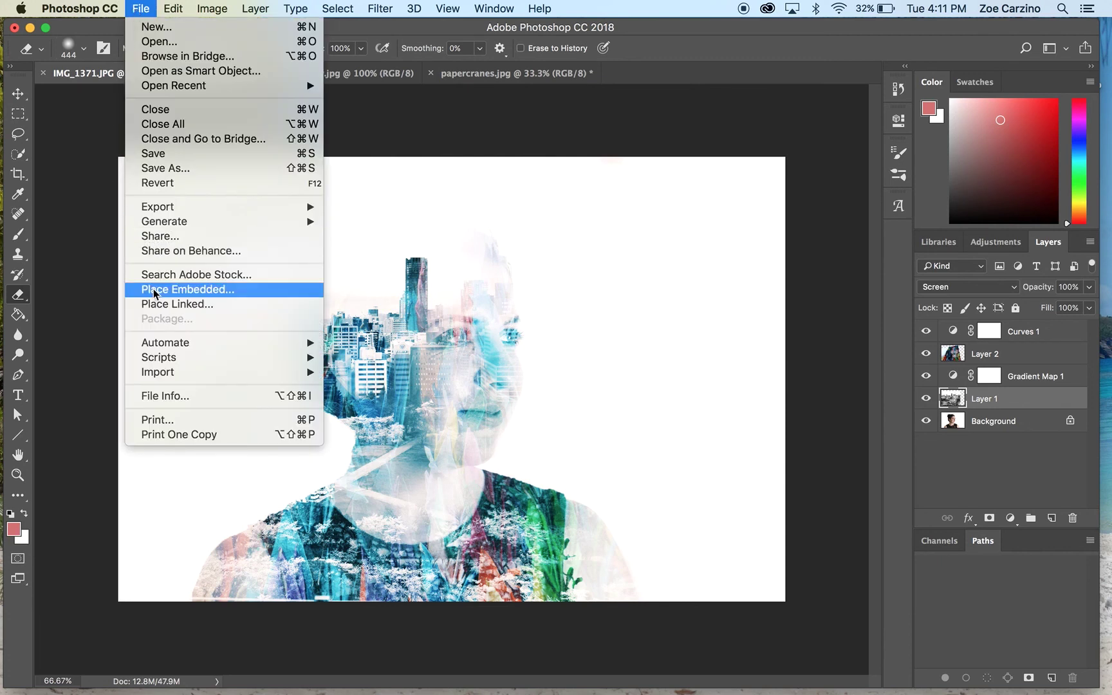
{"action": "left_click", "coordinate": [187, 169]}
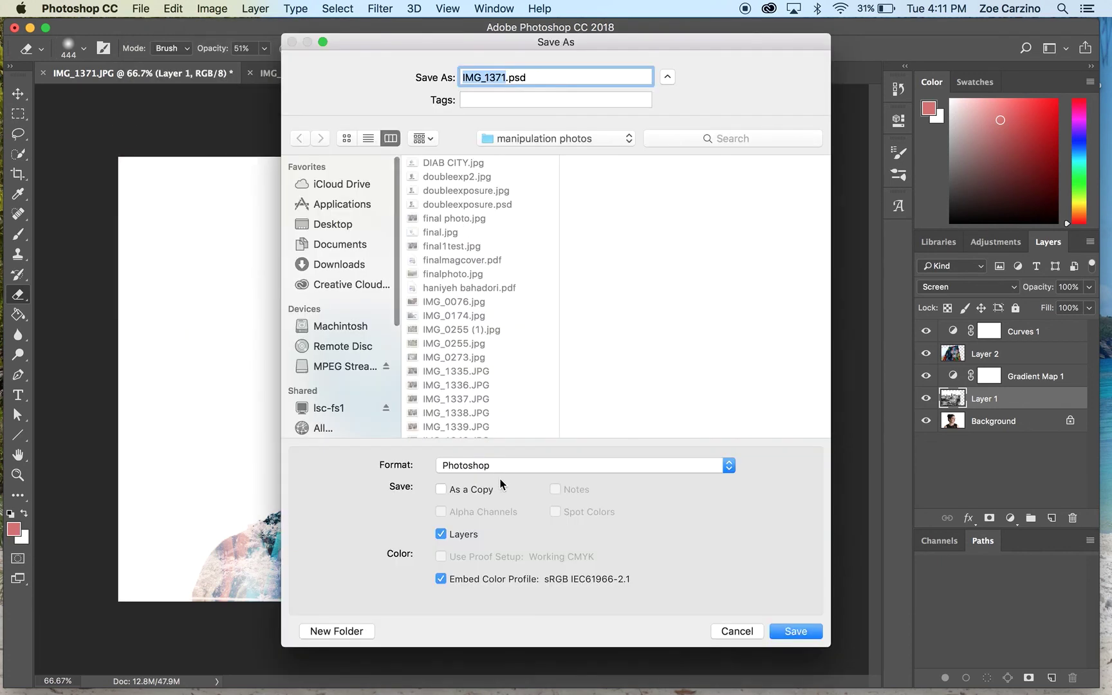
{"action": "left_click", "coordinate": [500, 466]}
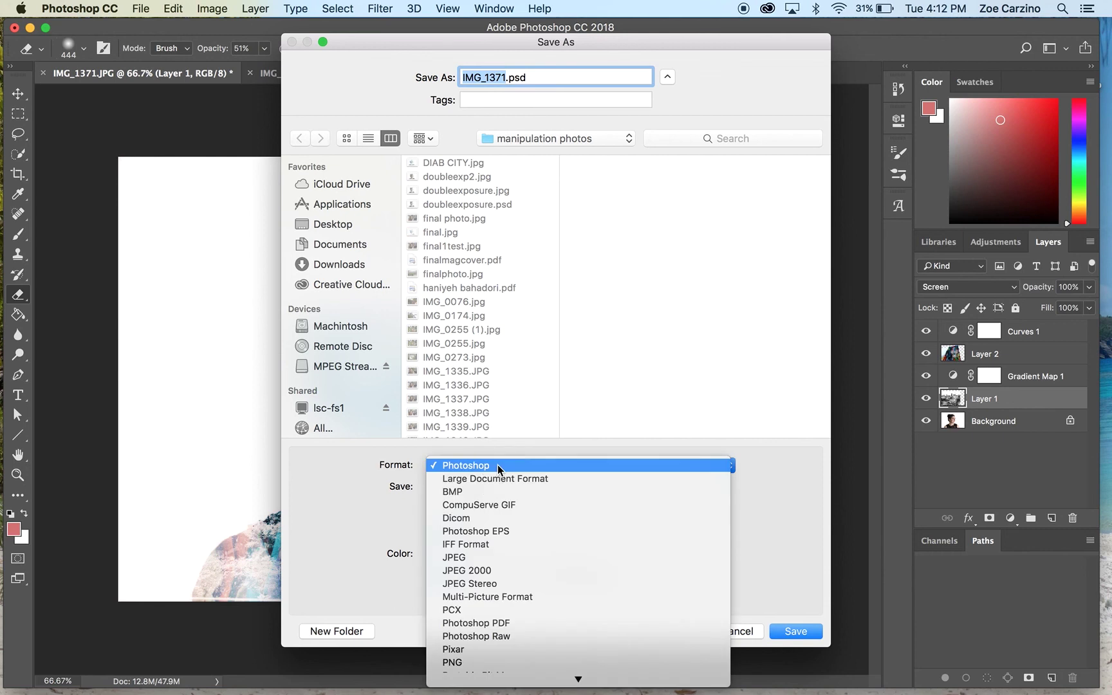
{"action": "left_click", "coordinate": [486, 557]}
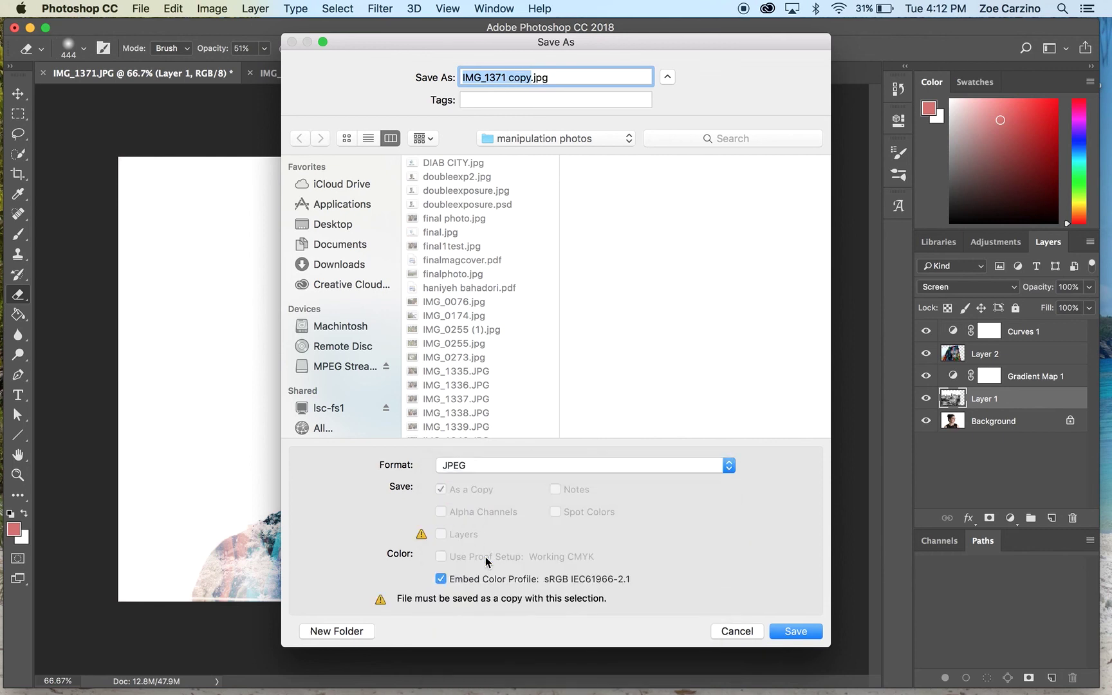
{"action": "type", "text": "final image"}
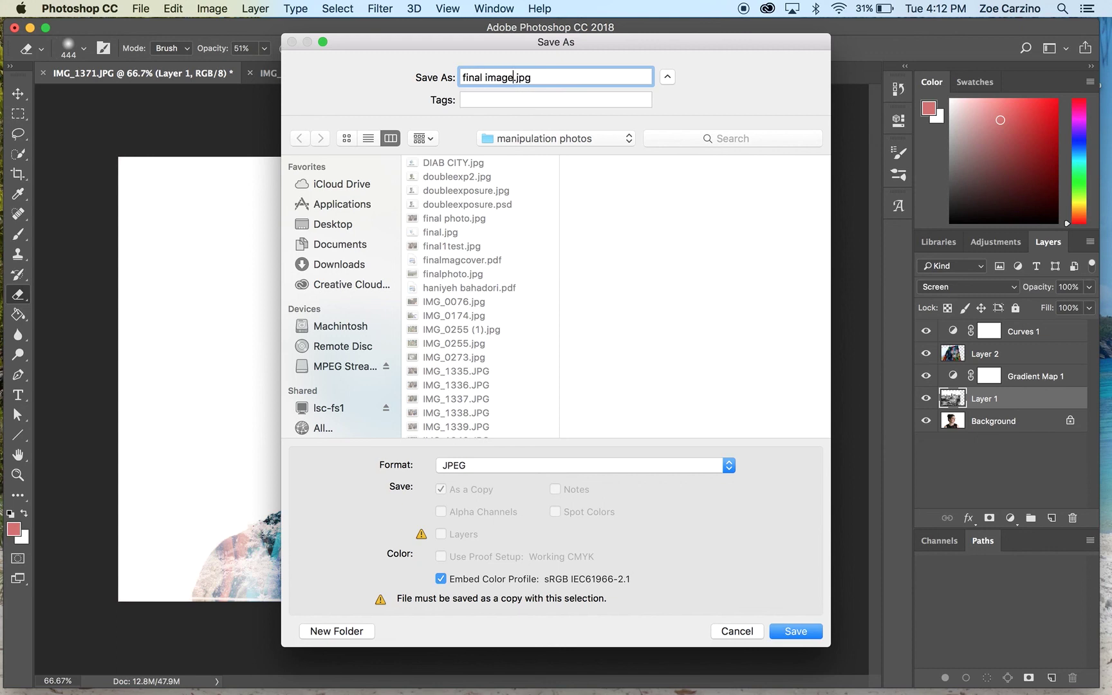
{"action": "type", "text": " 3"}
{"action": "left_click", "coordinate": [797, 632]}
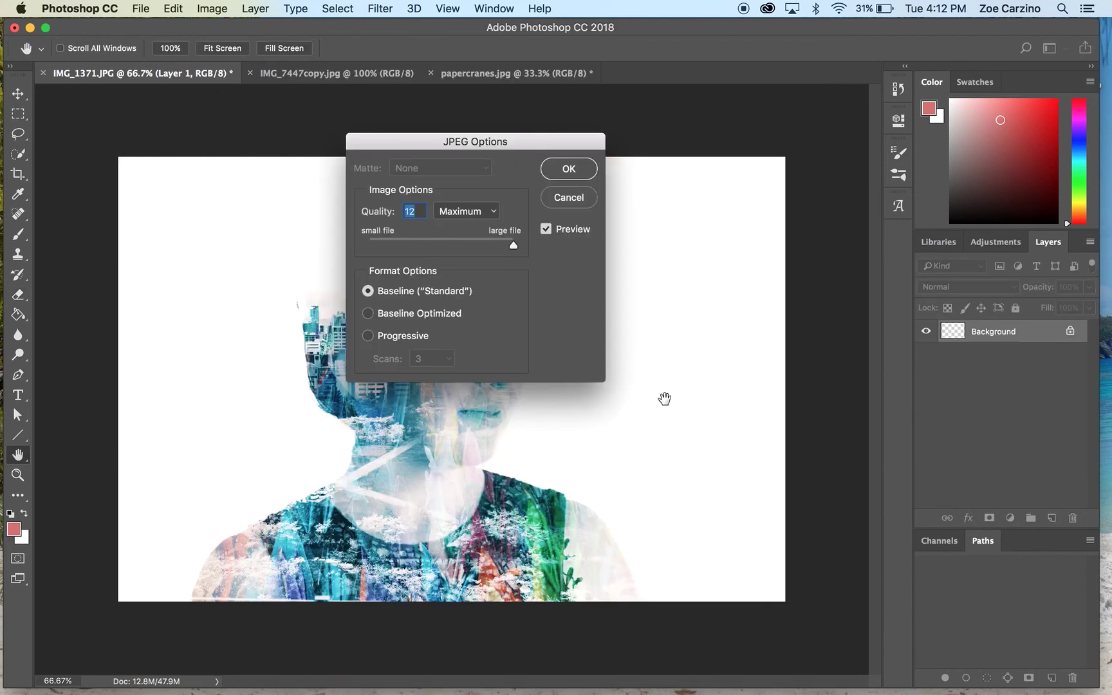